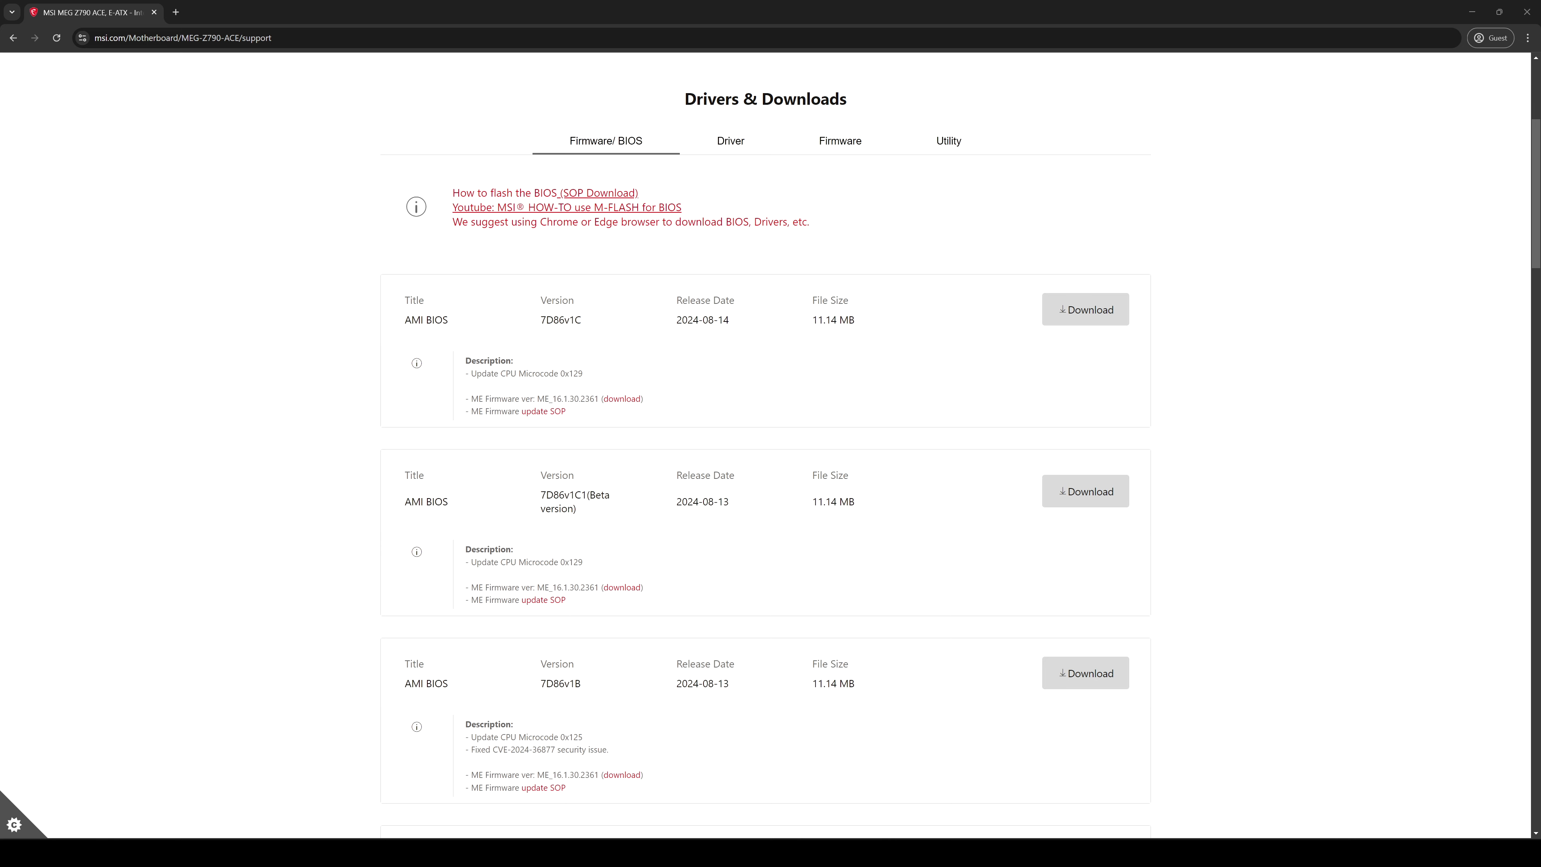
# Highlight the CVE-2024-36877 fix note and the ME firmware version line on the BIOS page, then clear the selection.
pyautogui.moveTo(492, 749); pyautogui.dragTo(609, 750)
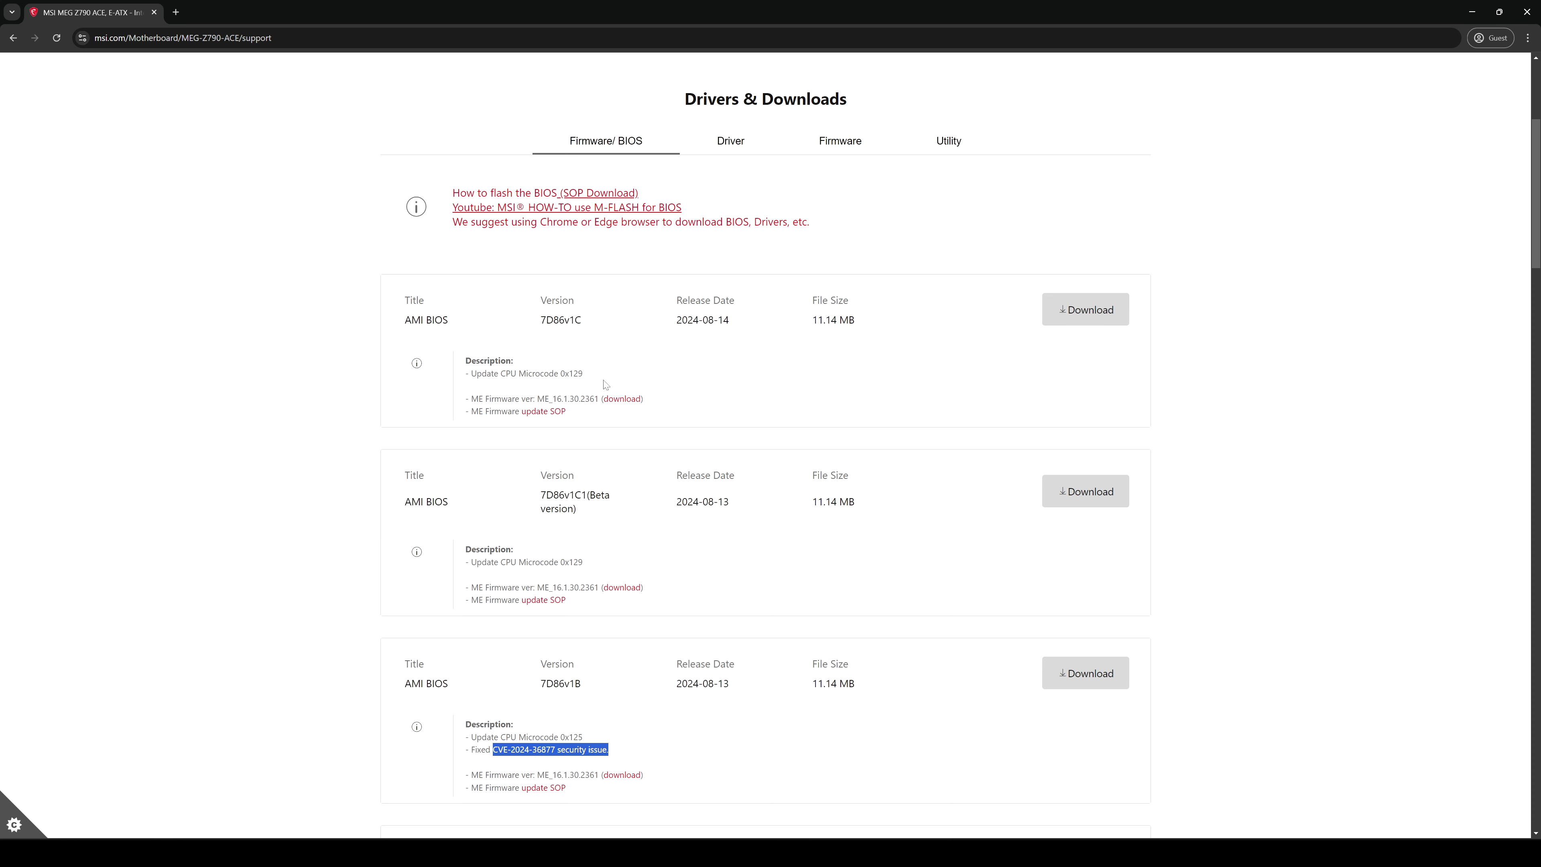
pyautogui.moveTo(471, 399); pyautogui.dragTo(531, 399)
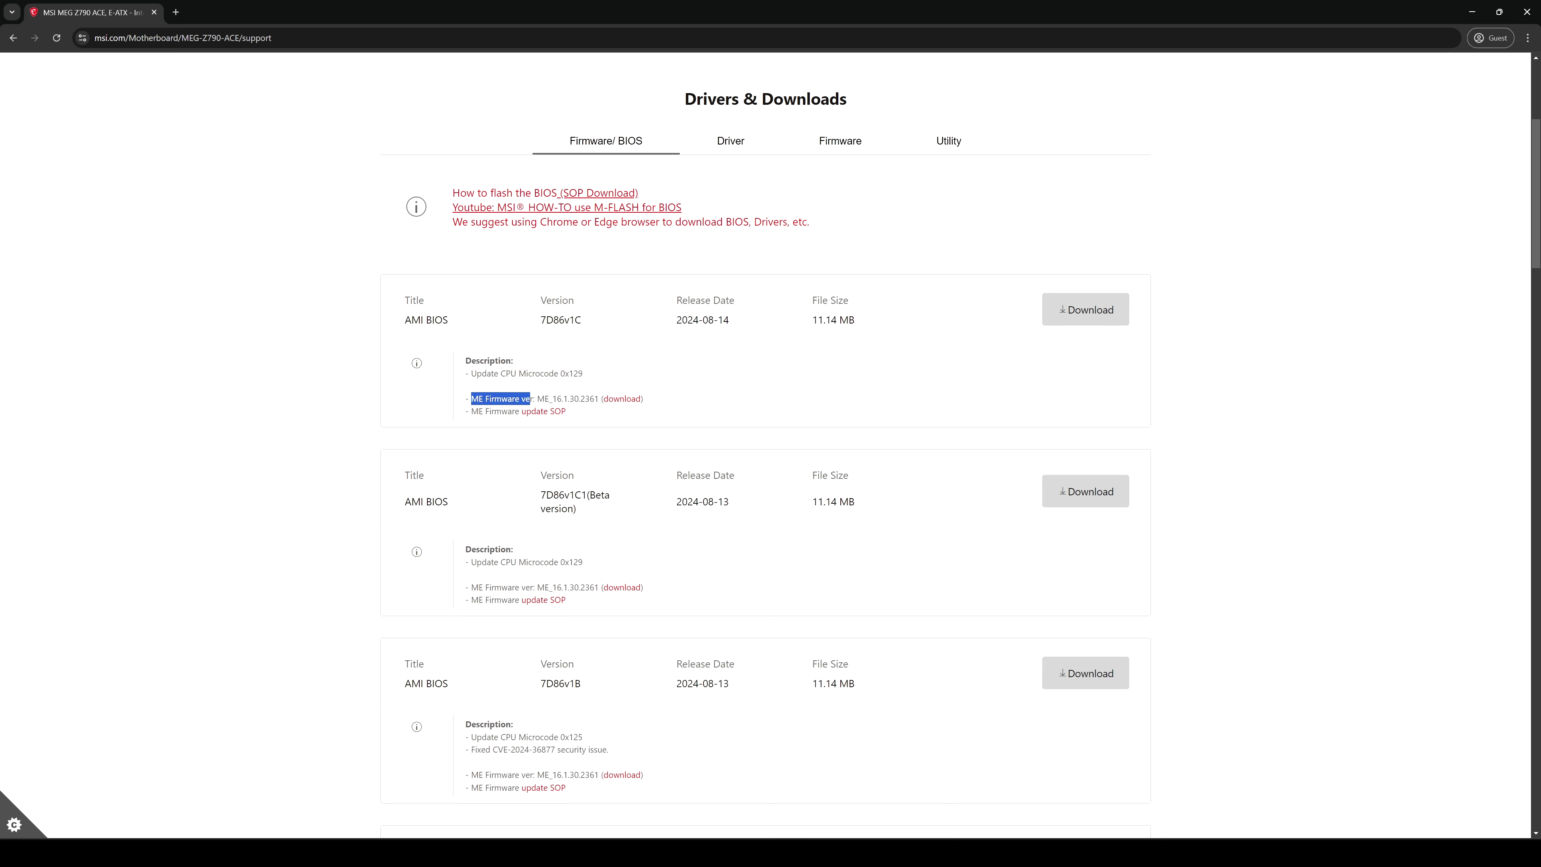
pyautogui.click(380, 396)
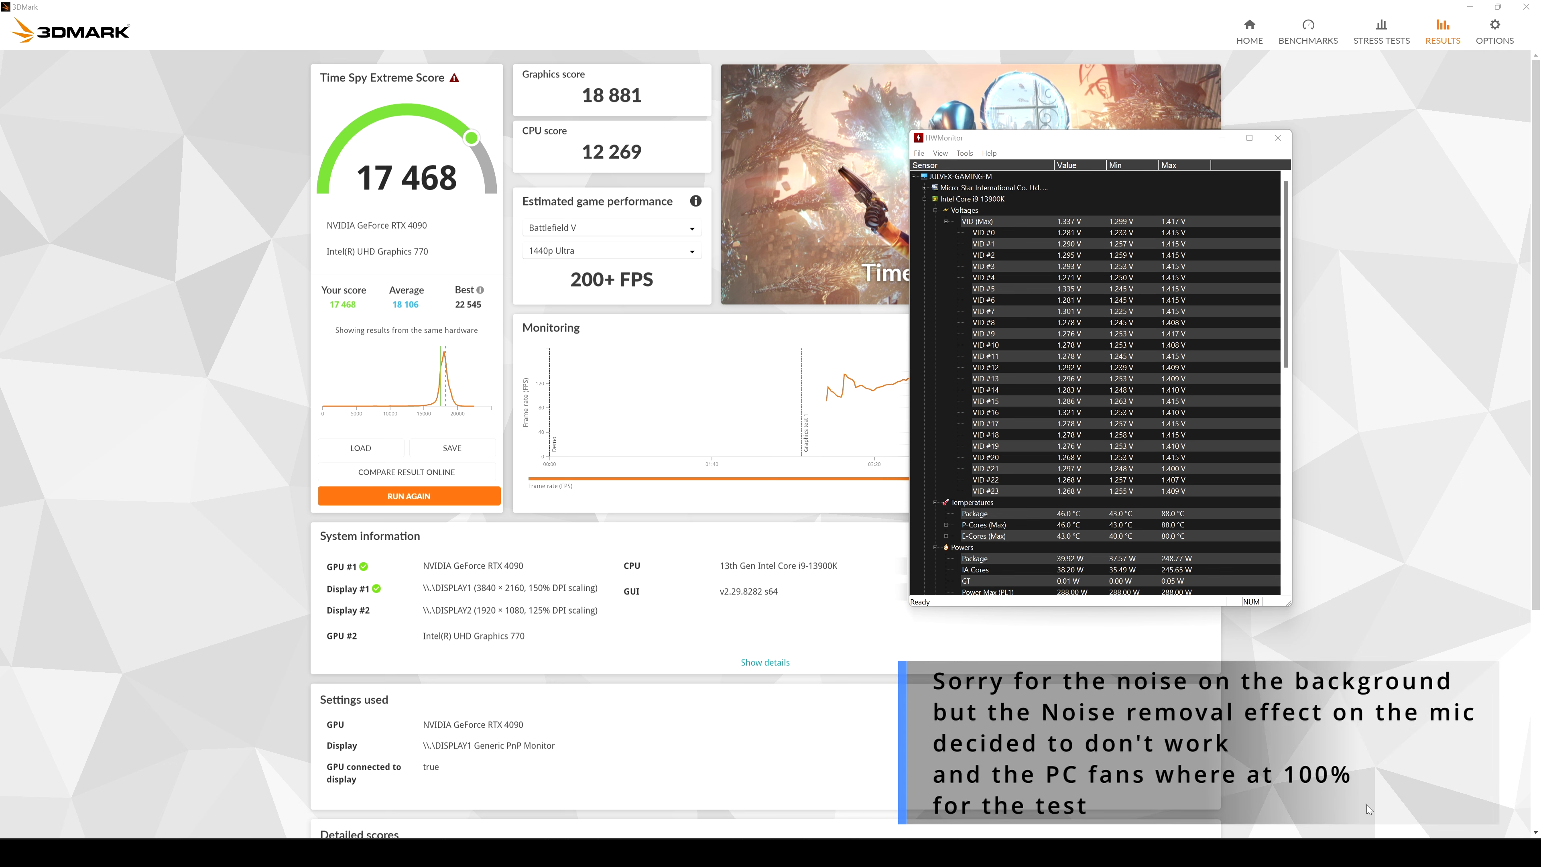
pyautogui.scroll(-5, 1175, 392)
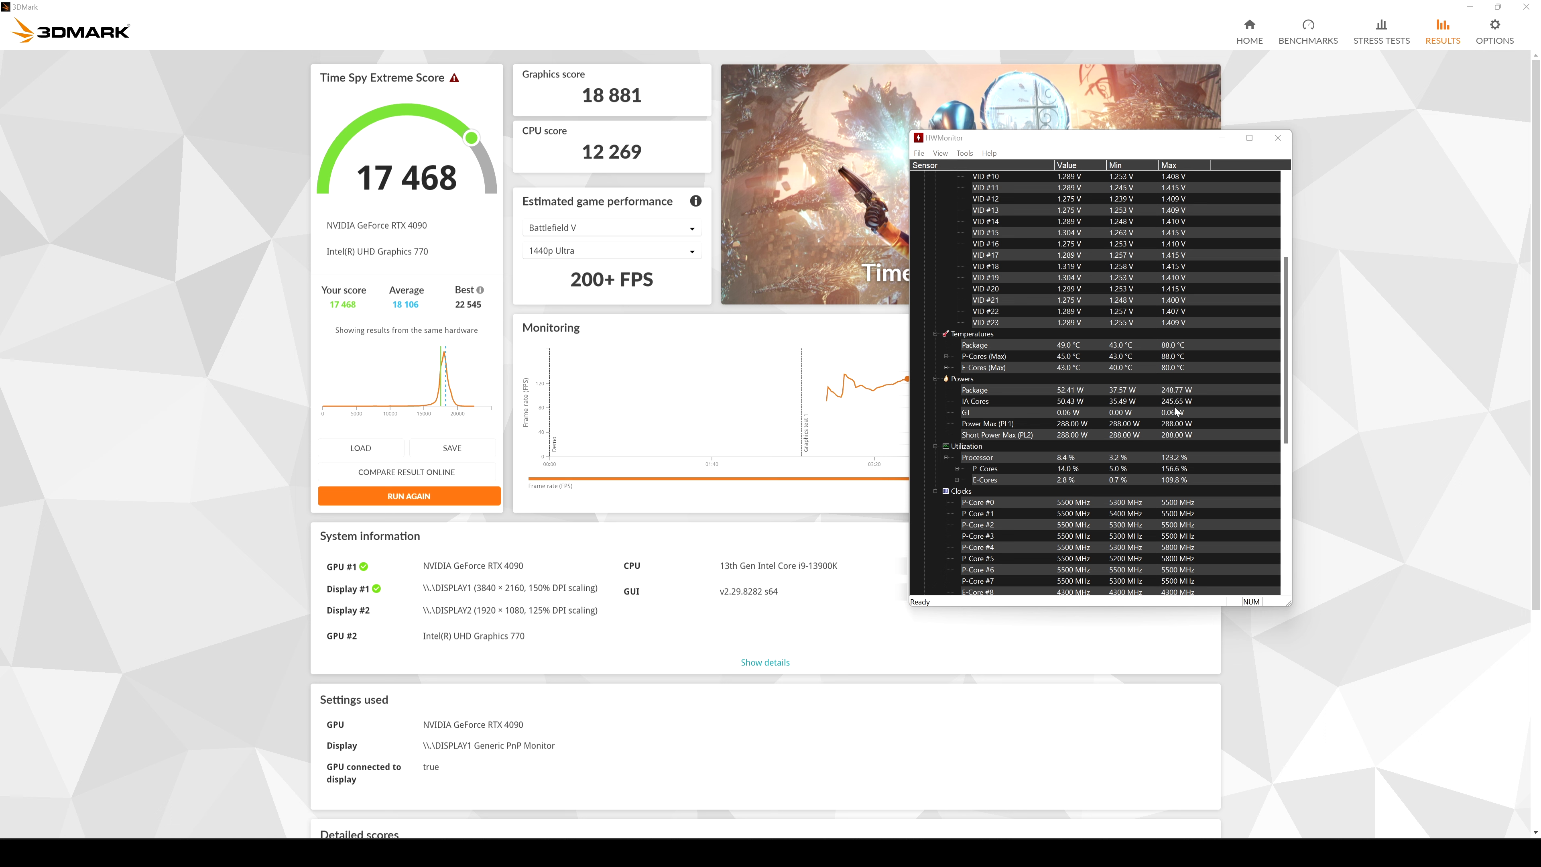
pyautogui.scroll(5, 1175, 406)
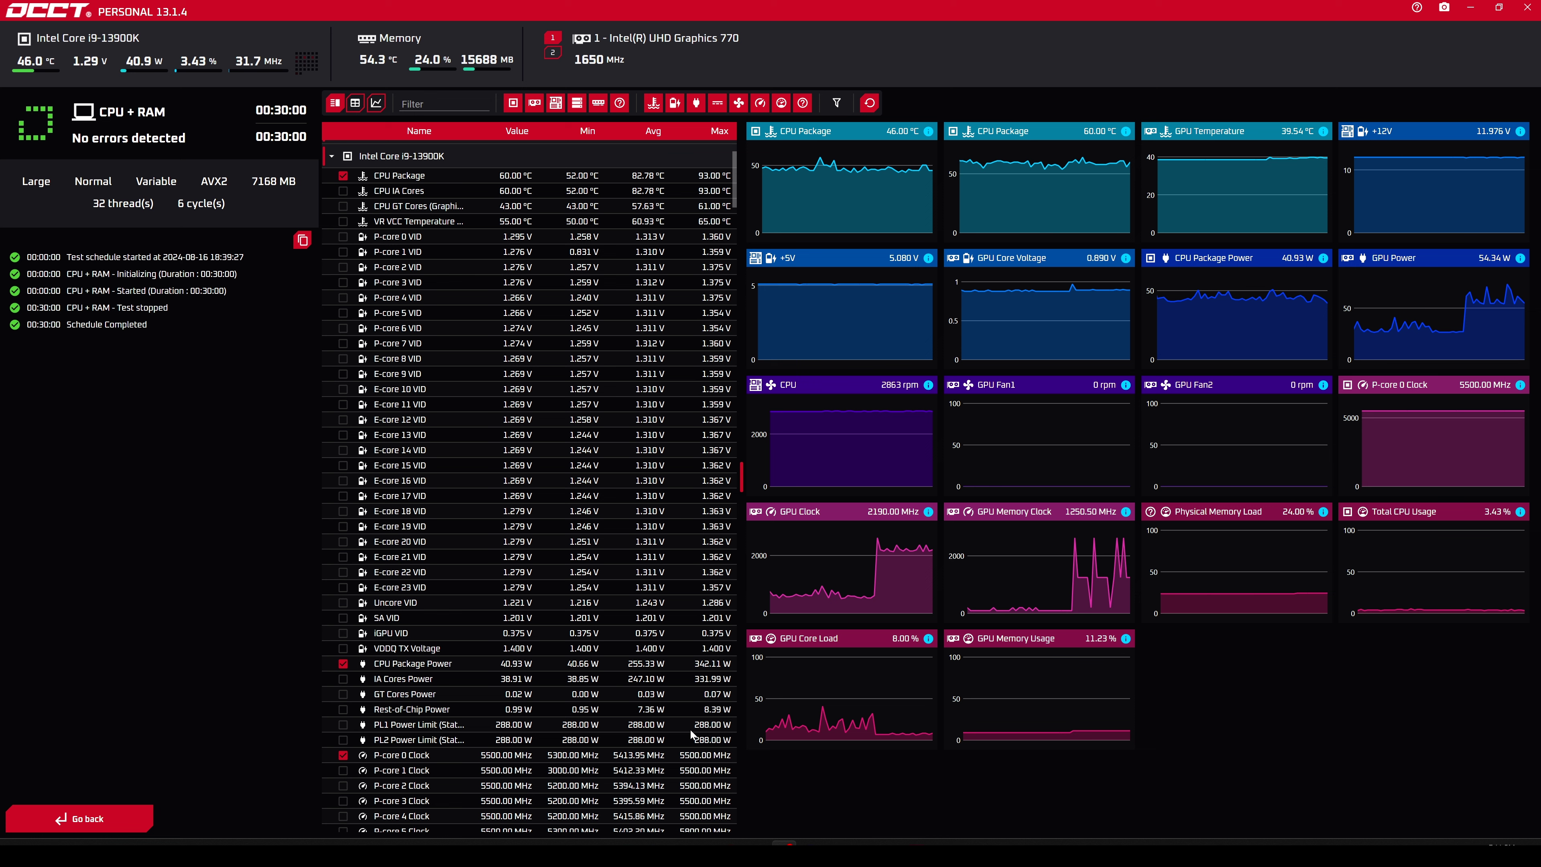
# Scroll OCCT's sensor table down through the VID and clock readings.
pyautogui.scroll(-1, 687, 671)
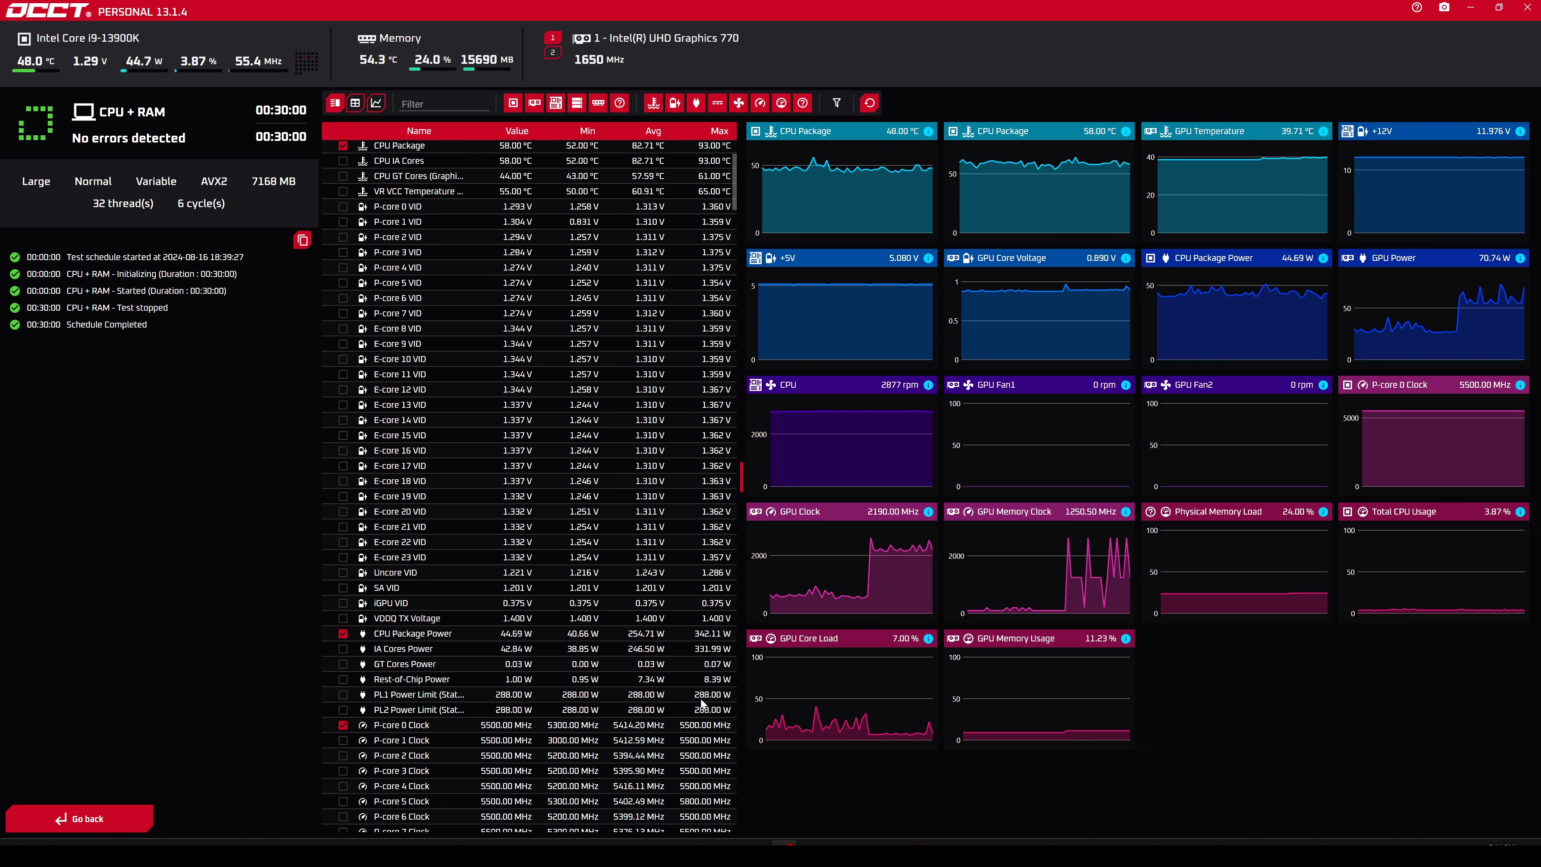
pyautogui.scroll(-2, 702, 711)
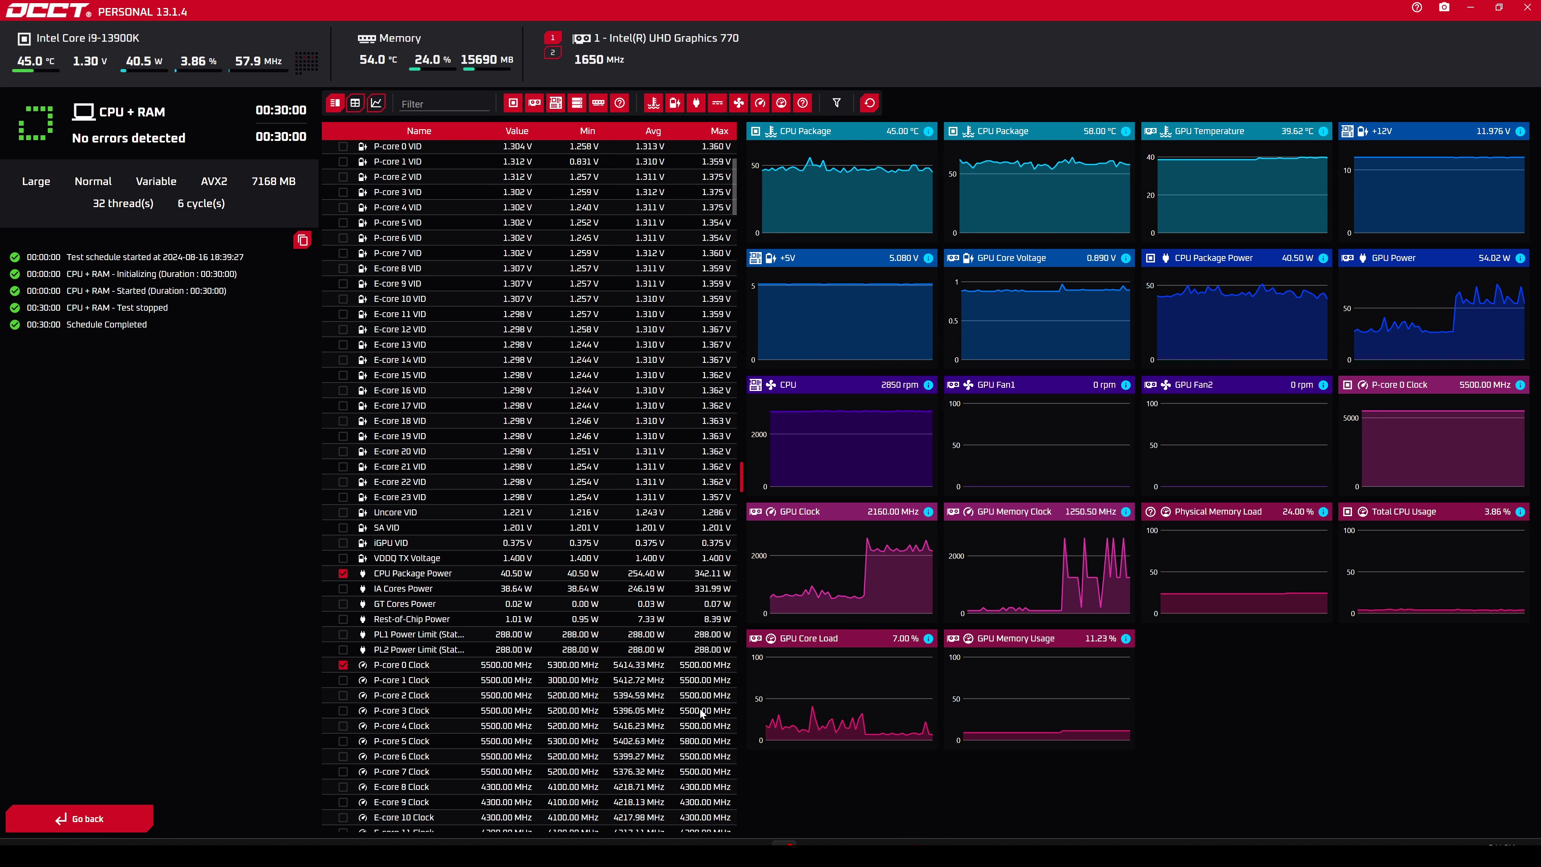
pyautogui.scroll(-3, 702, 711)
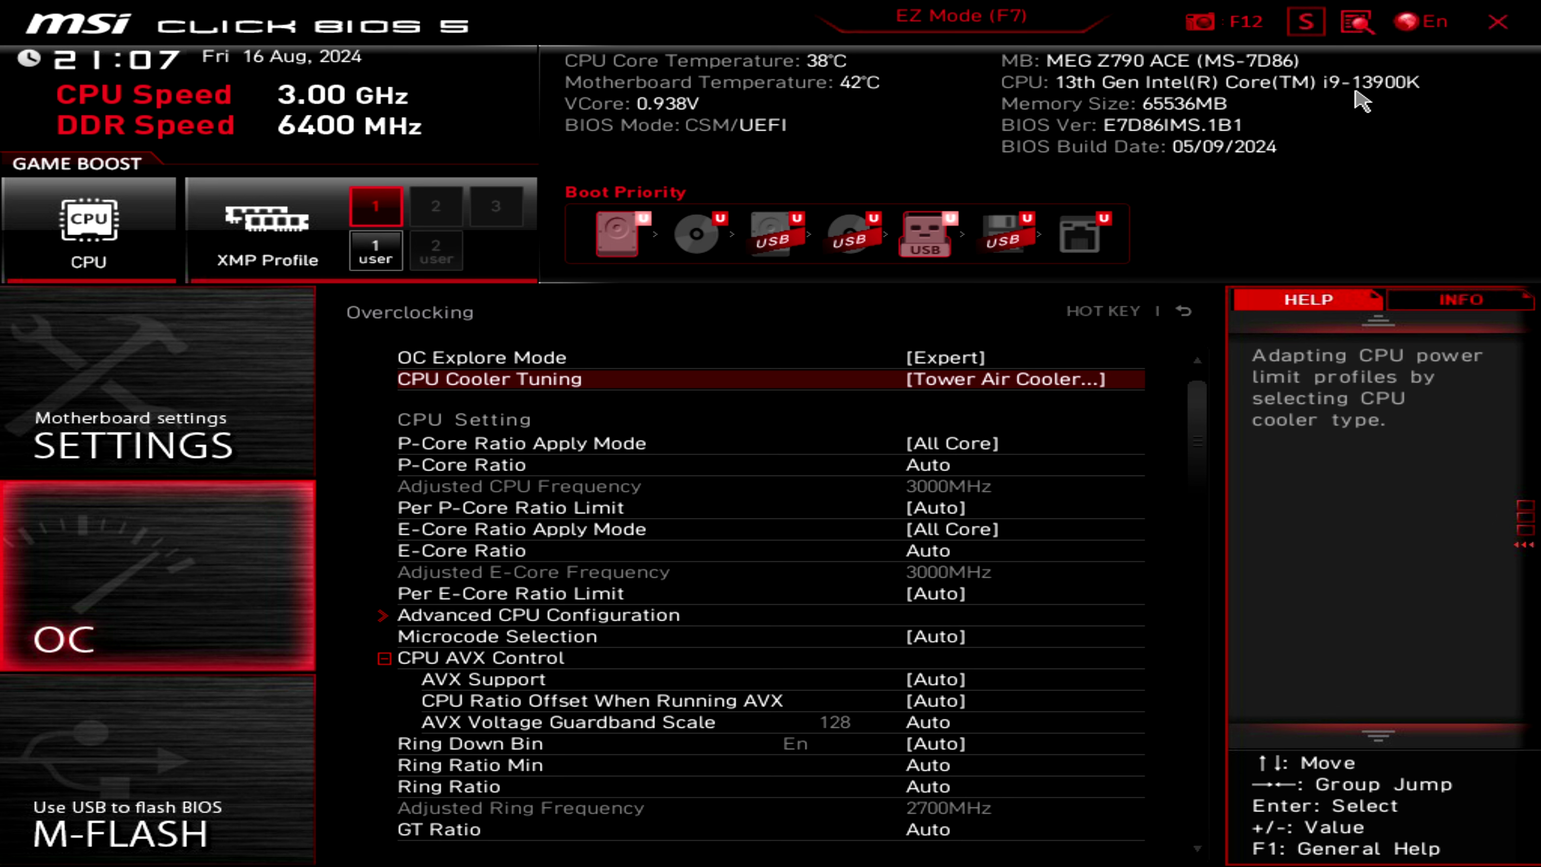
# Keep CPU Cooler Tuning at the Tower Air Cooler profile.
pyautogui.press('Up')
pyautogui.press('Down')
pyautogui.press('Return')
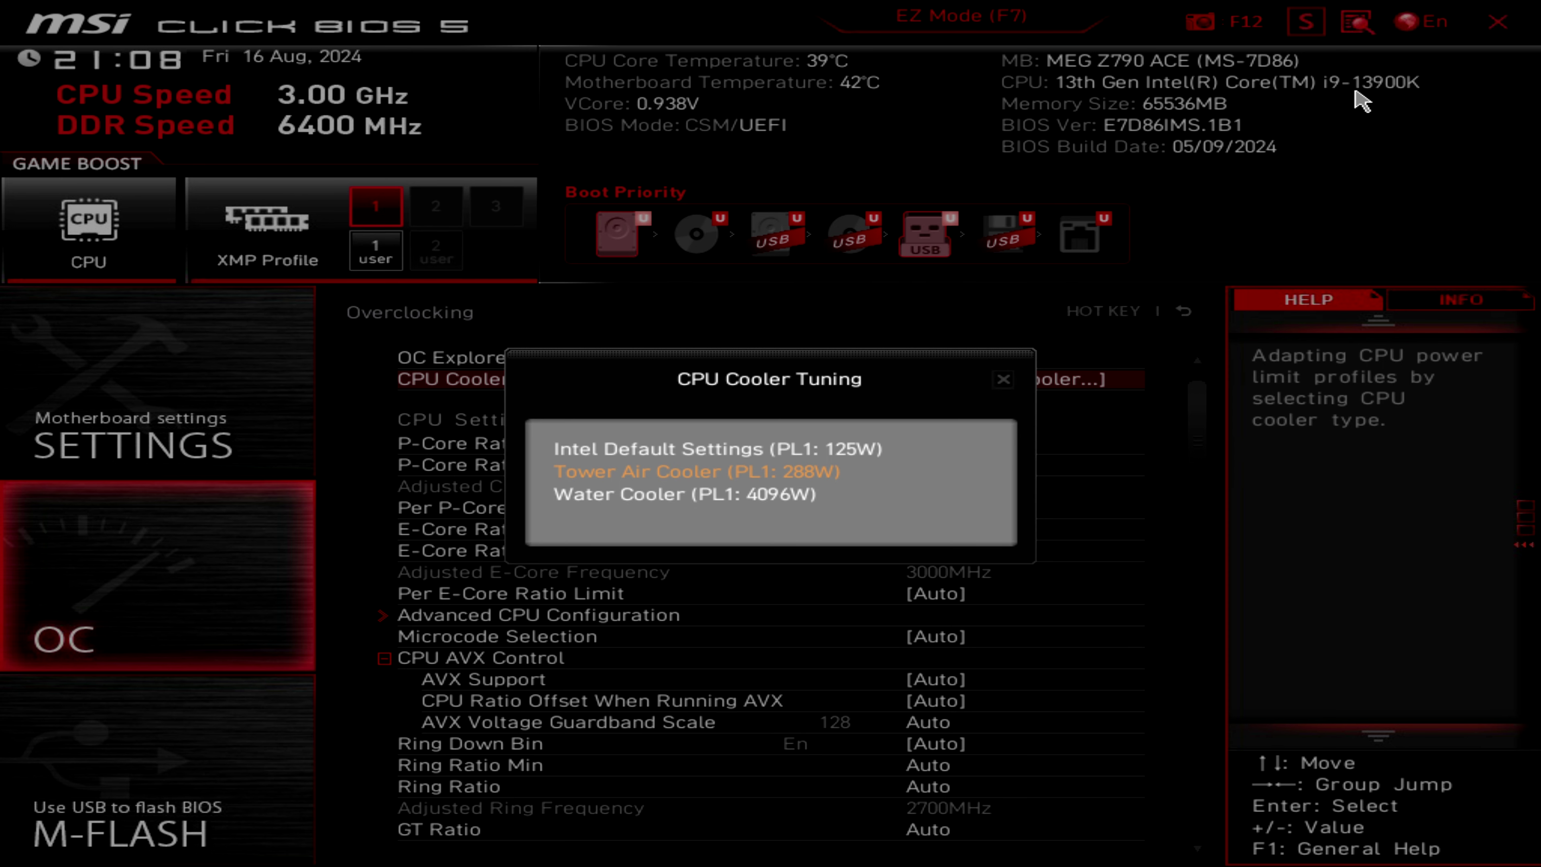
pyautogui.press('Return')
# Step through the core ratio and ring settings, leaving CPU PEG/DMI Clock at 100.00.
pyautogui.press('Down')
pyautogui.press('Right')
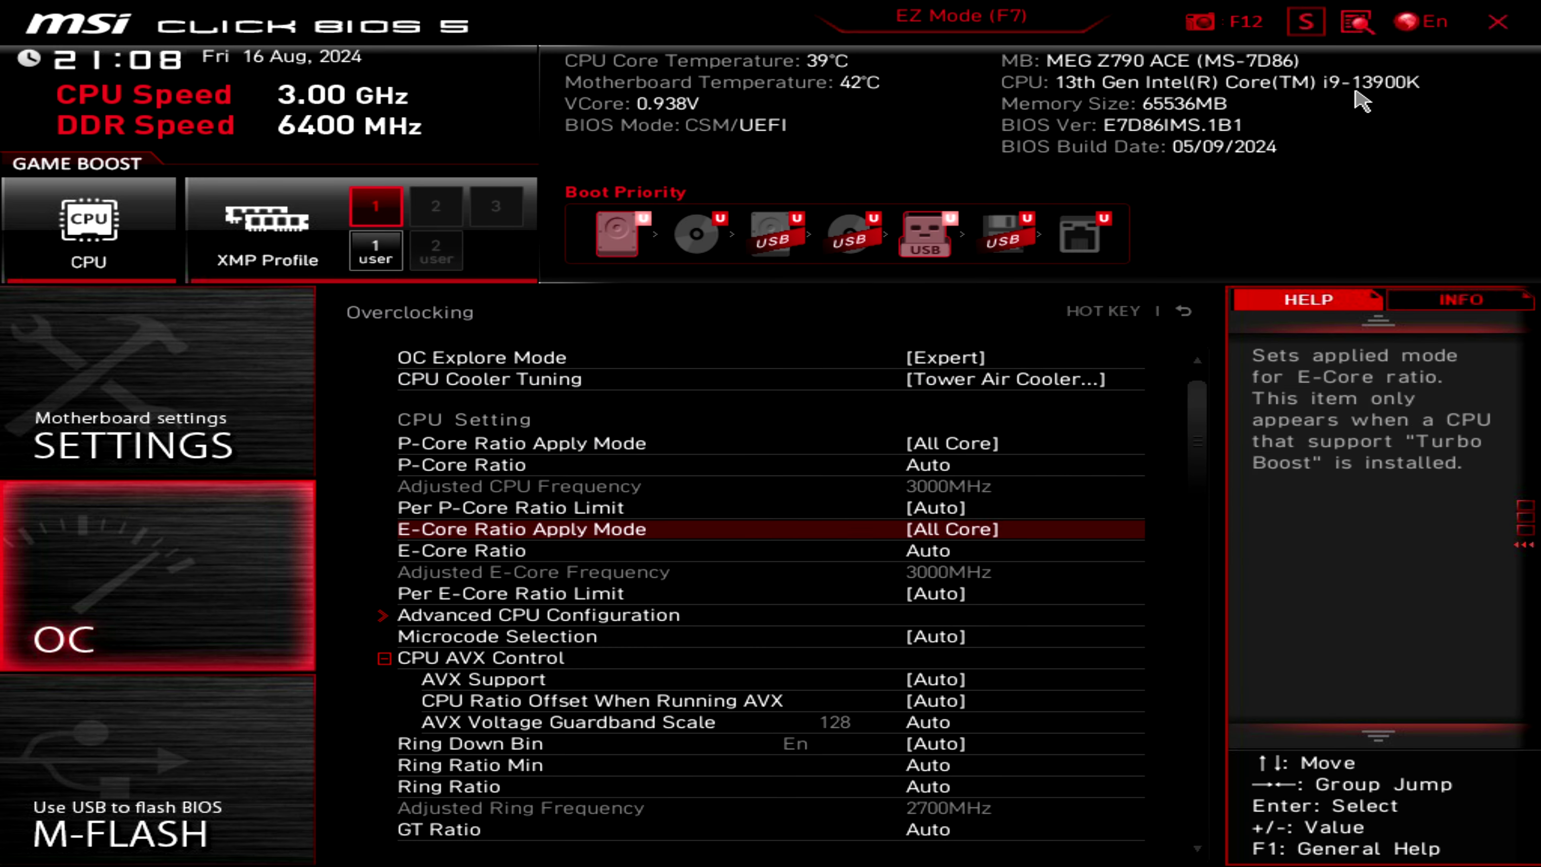
pyautogui.press('Right')
pyautogui.press('Down')
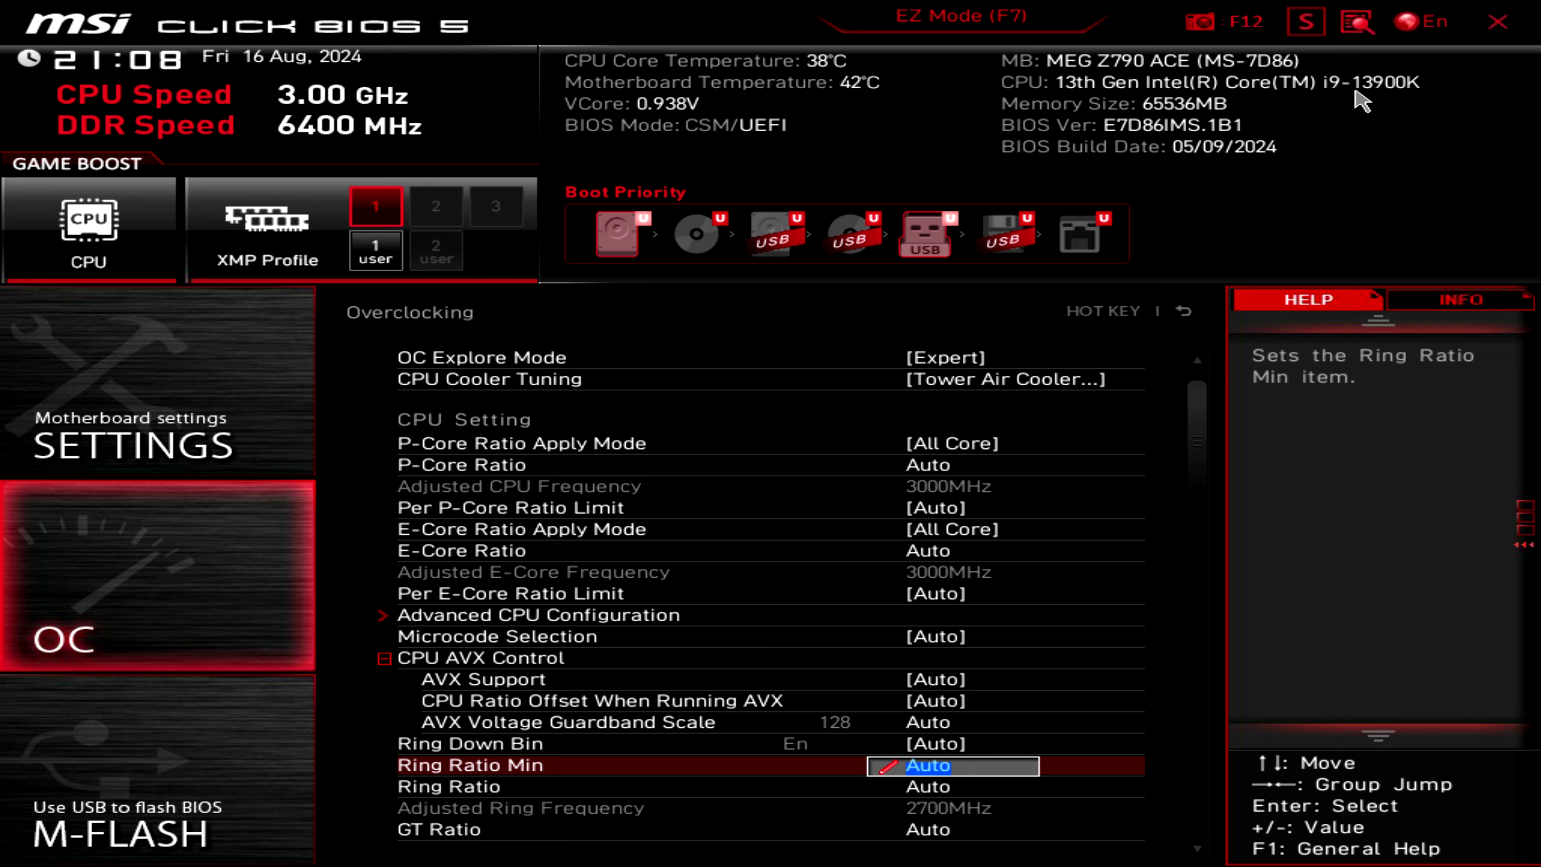
pyautogui.press('Right')
pyautogui.press('Down')
pyautogui.press('Return')
pyautogui.press('Escape')
# Review the DRAM and voltage settings, leaving DRAM VDDQ at 1.350, then wrap to the top.
pyautogui.press('Right')
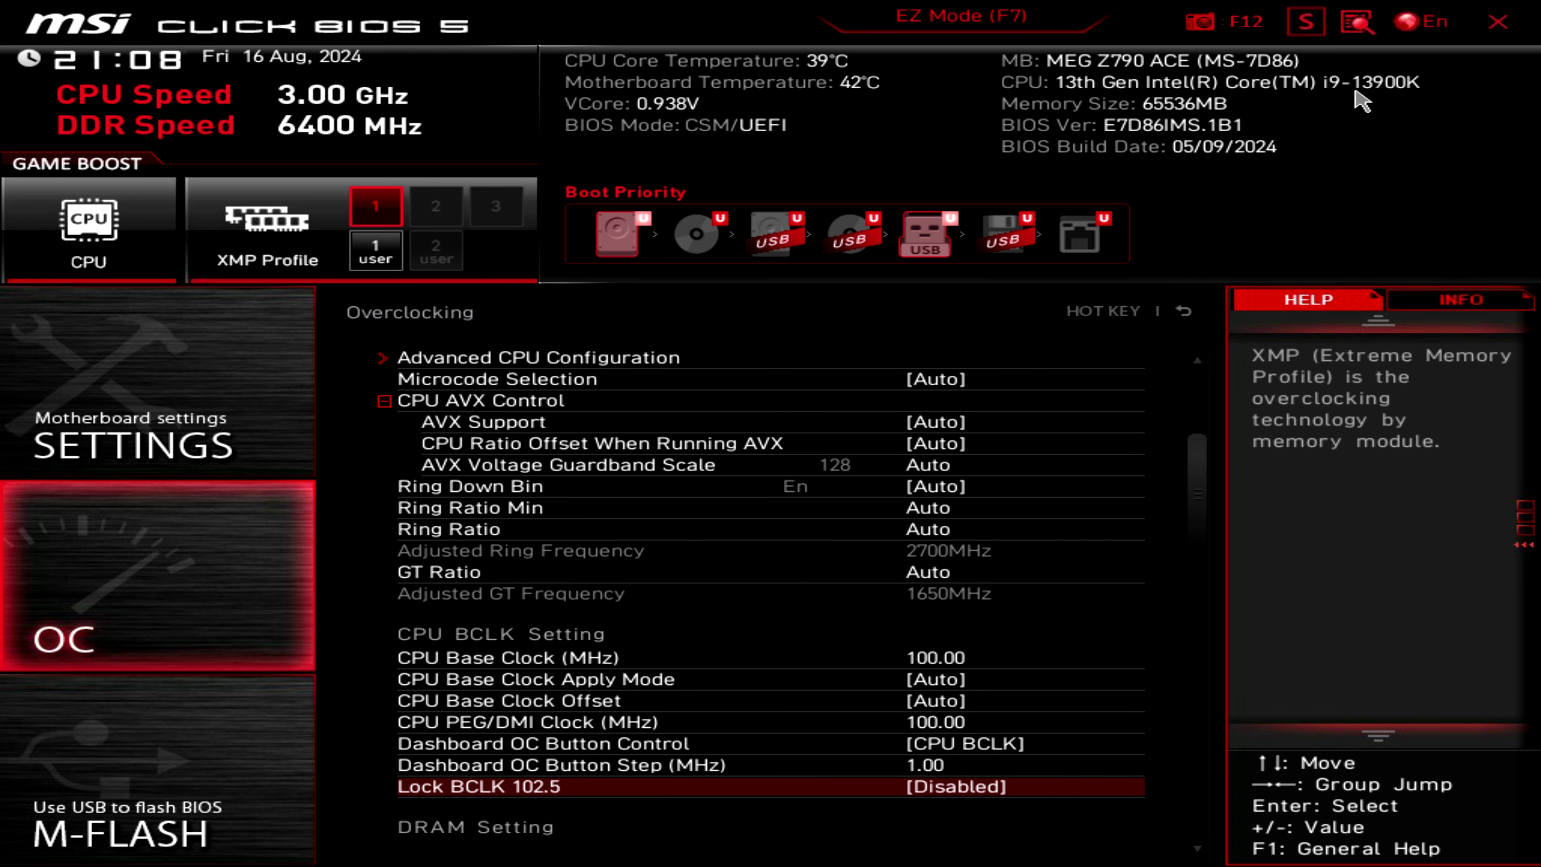
pyautogui.press('Down')
pyautogui.press('Down')
pyautogui.press('Down')
pyautogui.press('Down')
pyautogui.press('Down')
pyautogui.press('Down')
pyautogui.press('Down')
pyautogui.press('Down')
pyautogui.press('Down')
pyautogui.press('Down')
pyautogui.press('Down')
pyautogui.press('Down')
pyautogui.press('Down')
pyautogui.press('Down')
pyautogui.press('Down')
pyautogui.press('Down')
pyautogui.press('Down')
pyautogui.press('Down')
pyautogui.press('Down')
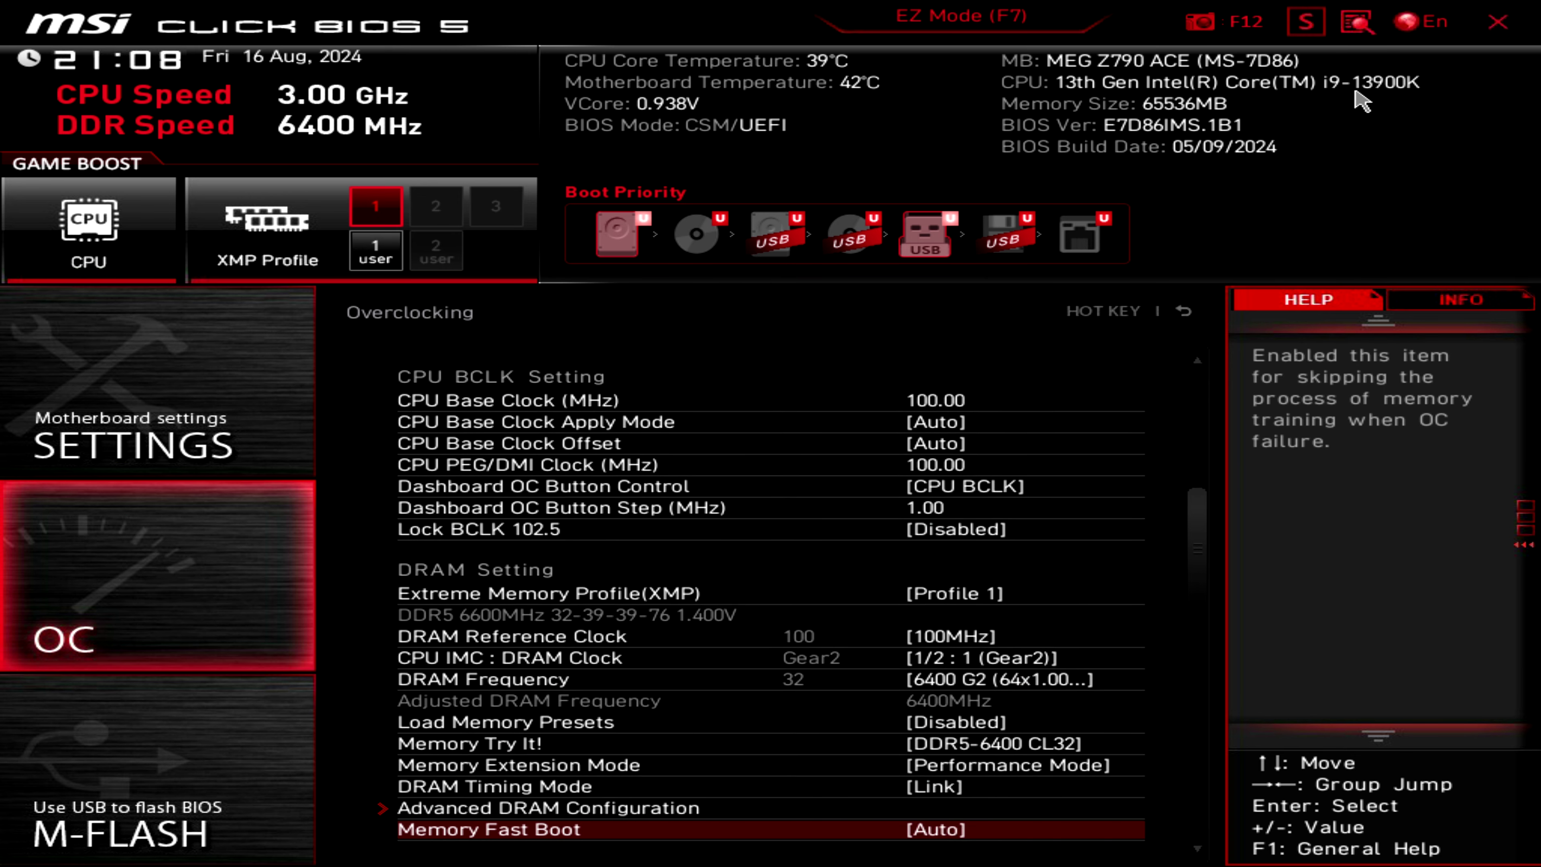
pyautogui.press('Down')
pyautogui.press('Down')
pyautogui.press('Down')
pyautogui.press('Down')
pyautogui.press('Down')
pyautogui.press('Down')
pyautogui.press('Down')
pyautogui.press('Down')
pyautogui.press('Down')
pyautogui.press('Down')
pyautogui.press('Down')
pyautogui.press('Down')
pyautogui.press('Down')
pyautogui.press('Down')
pyautogui.press('Down')
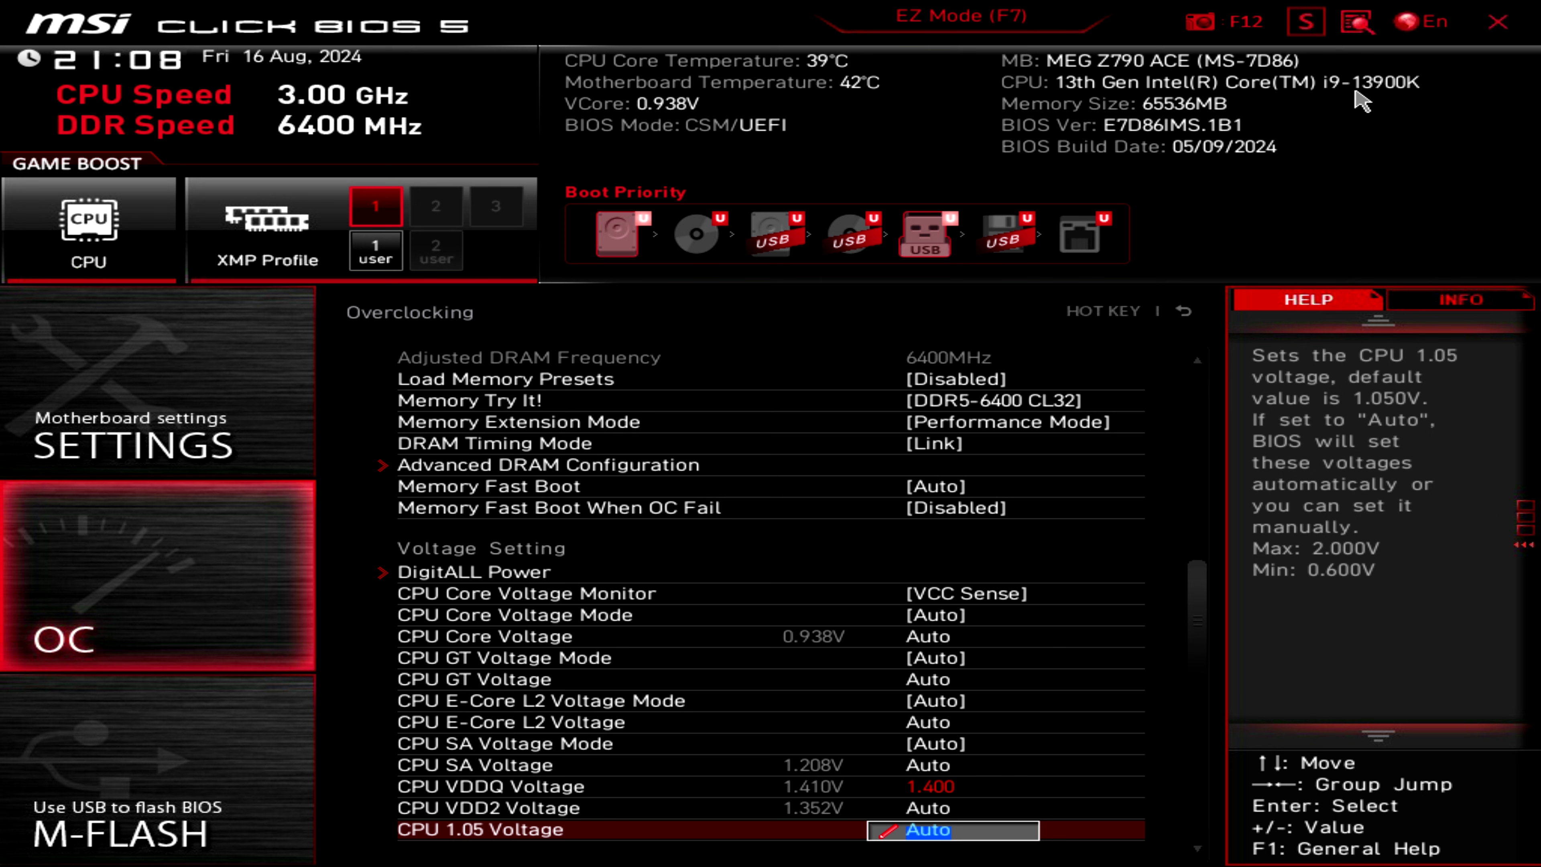
pyautogui.press('Return')
pyautogui.press('Escape')
pyautogui.press('Down')
pyautogui.press('Down')
pyautogui.press('Down')
pyautogui.press('Down')
pyautogui.press('Down')
pyautogui.press('Down')
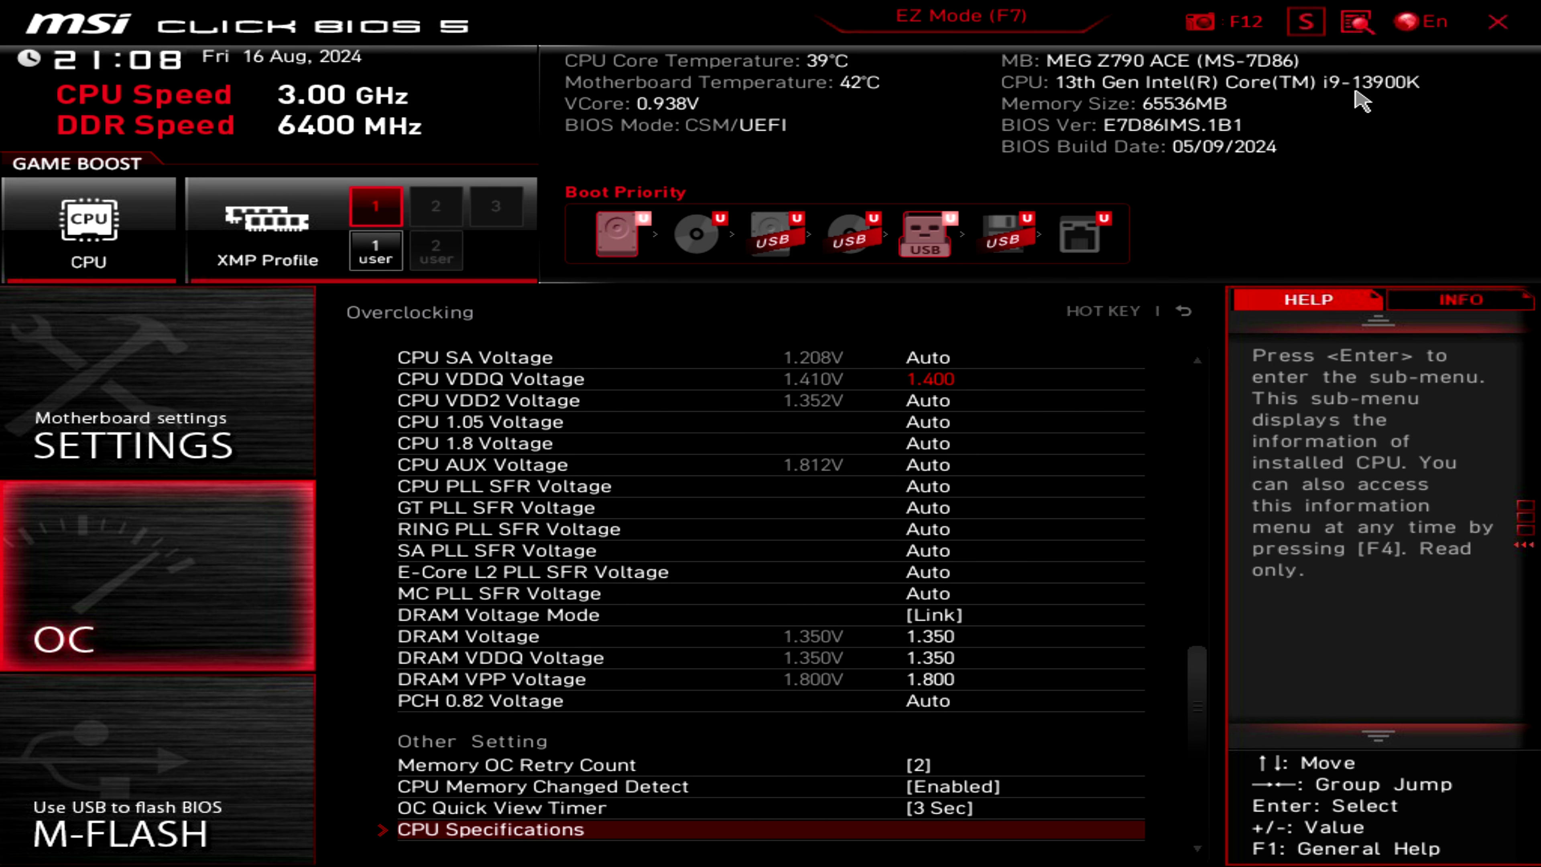
pyautogui.press('Down')
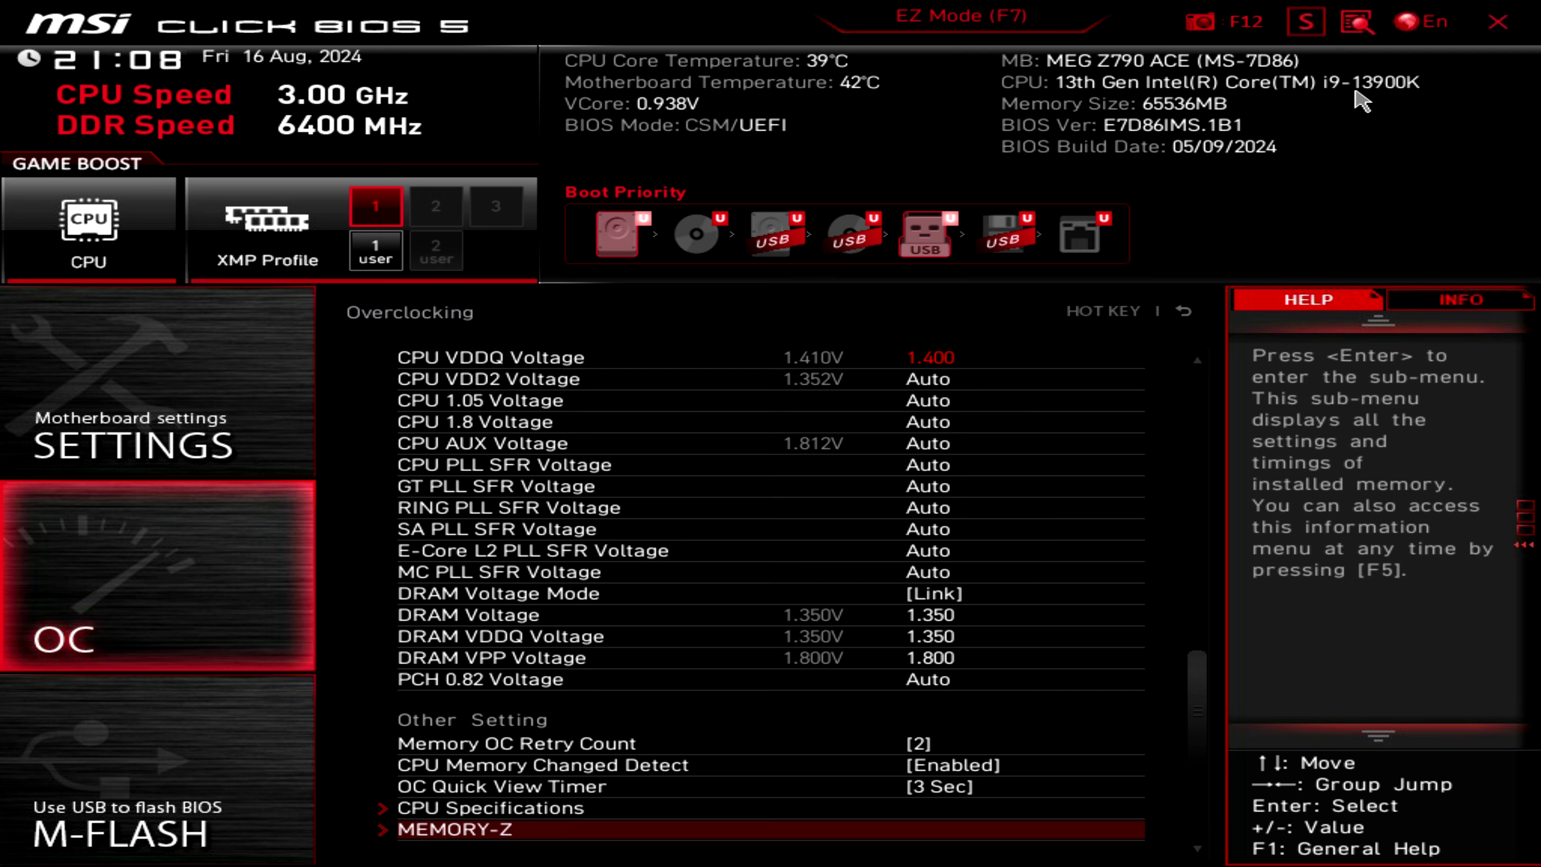
pyautogui.press('Down')
pyautogui.press('Down')
pyautogui.press('Down')
pyautogui.press('Down')
pyautogui.press('Down')
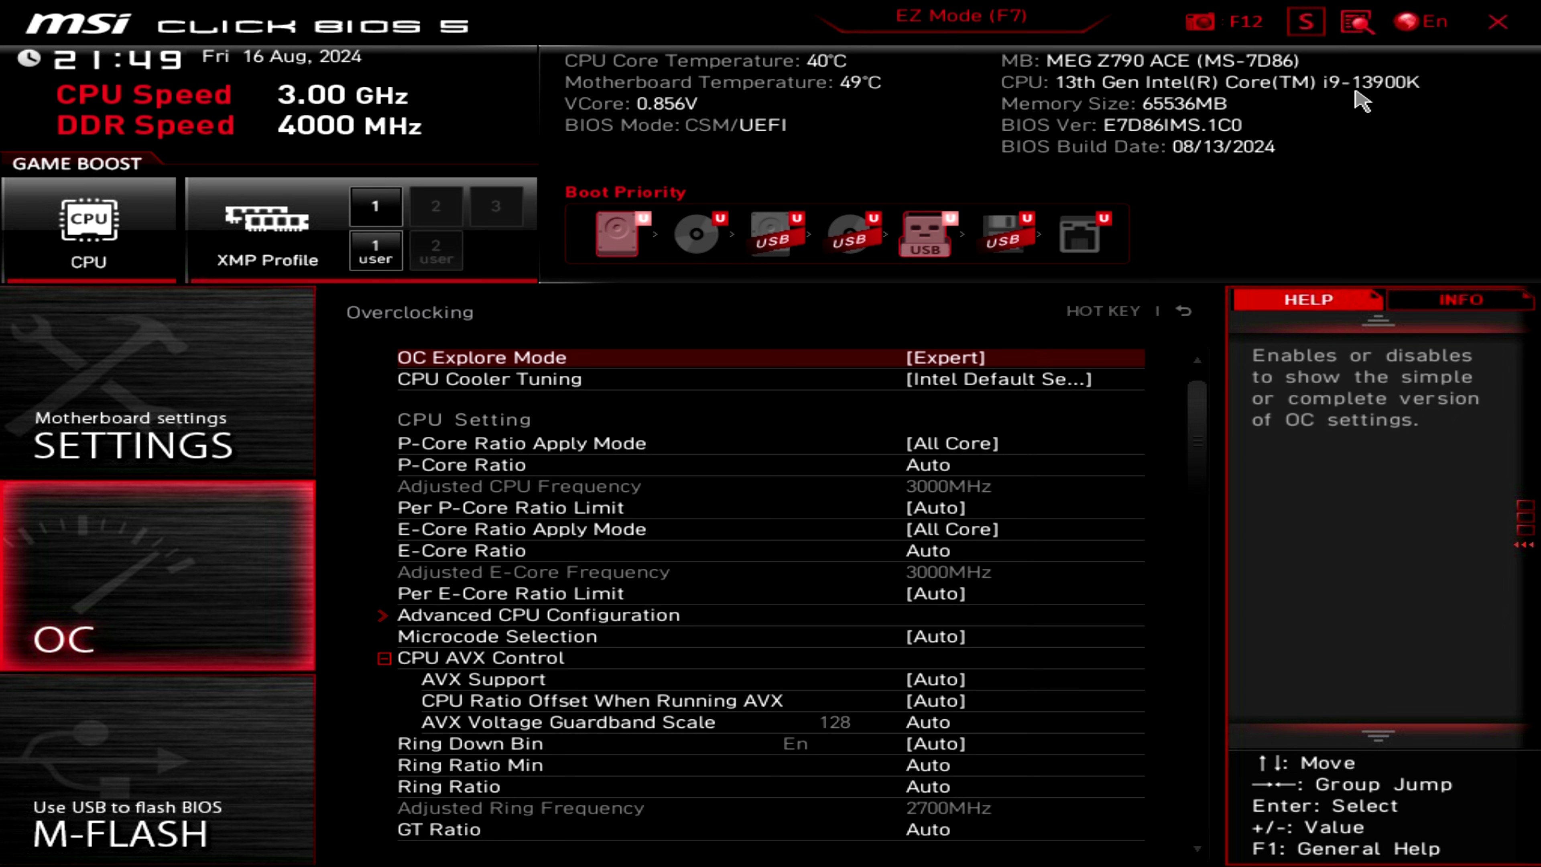
# Set CPU Cooler Tuning to Intel Default Settings.
pyautogui.press('Down')
pyautogui.press('Down')
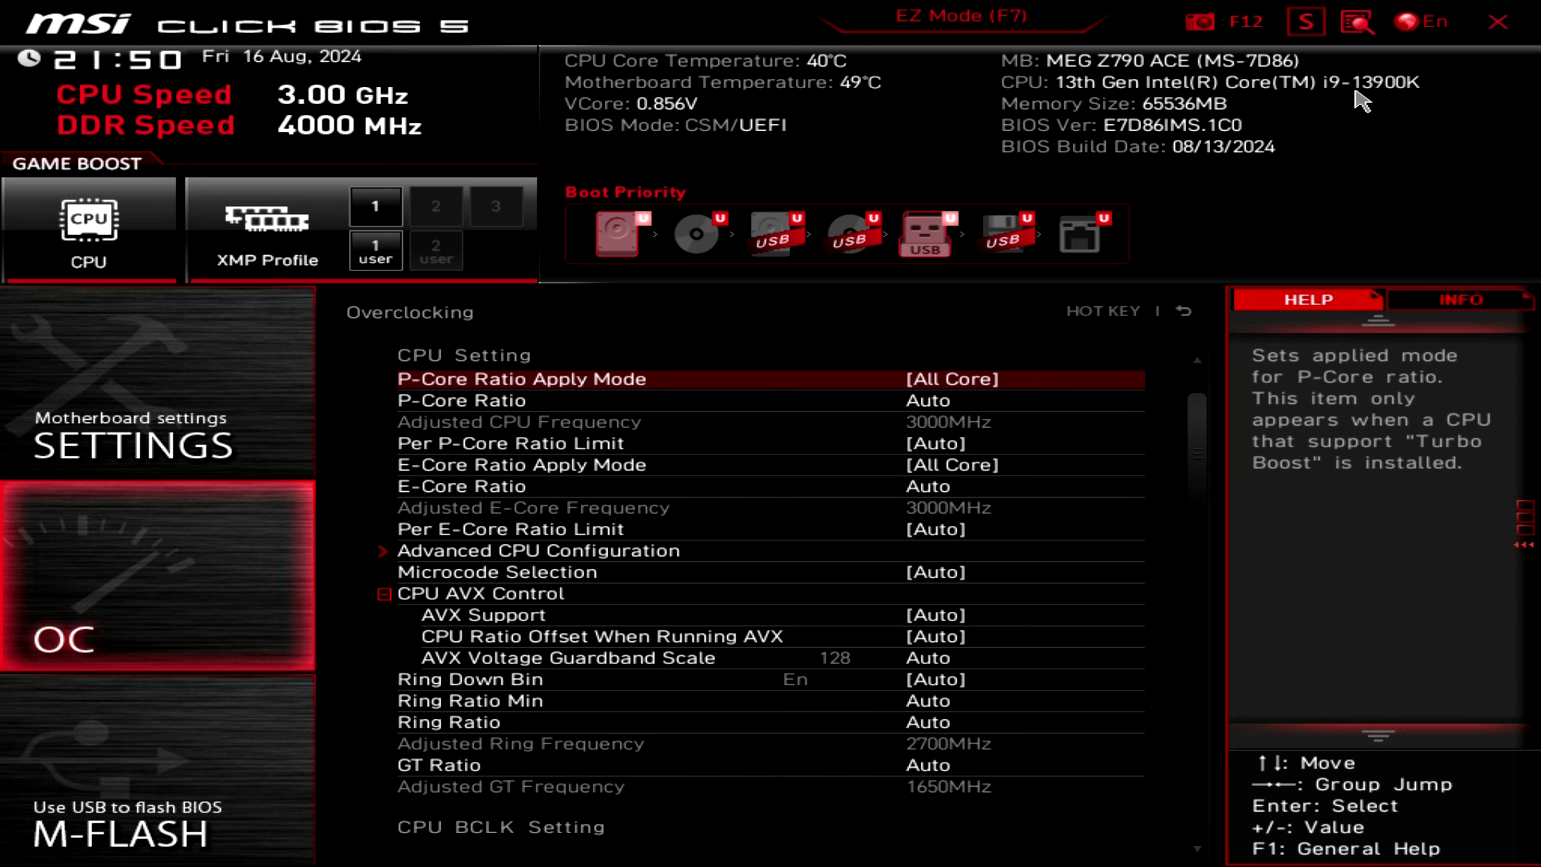
pyautogui.press('Up')
pyautogui.press('Return')
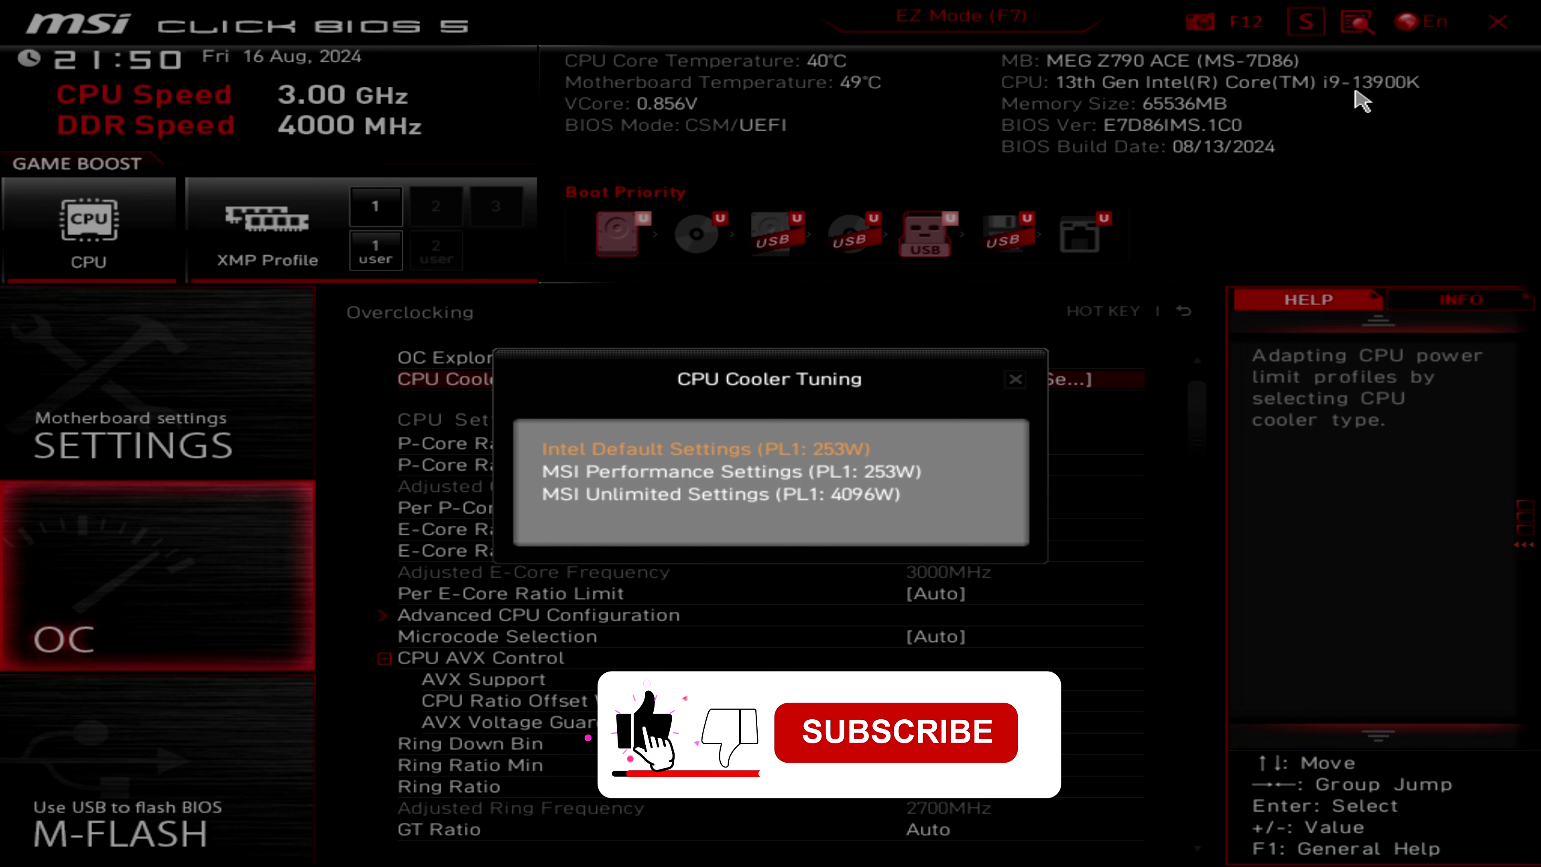
pyautogui.press('Down')
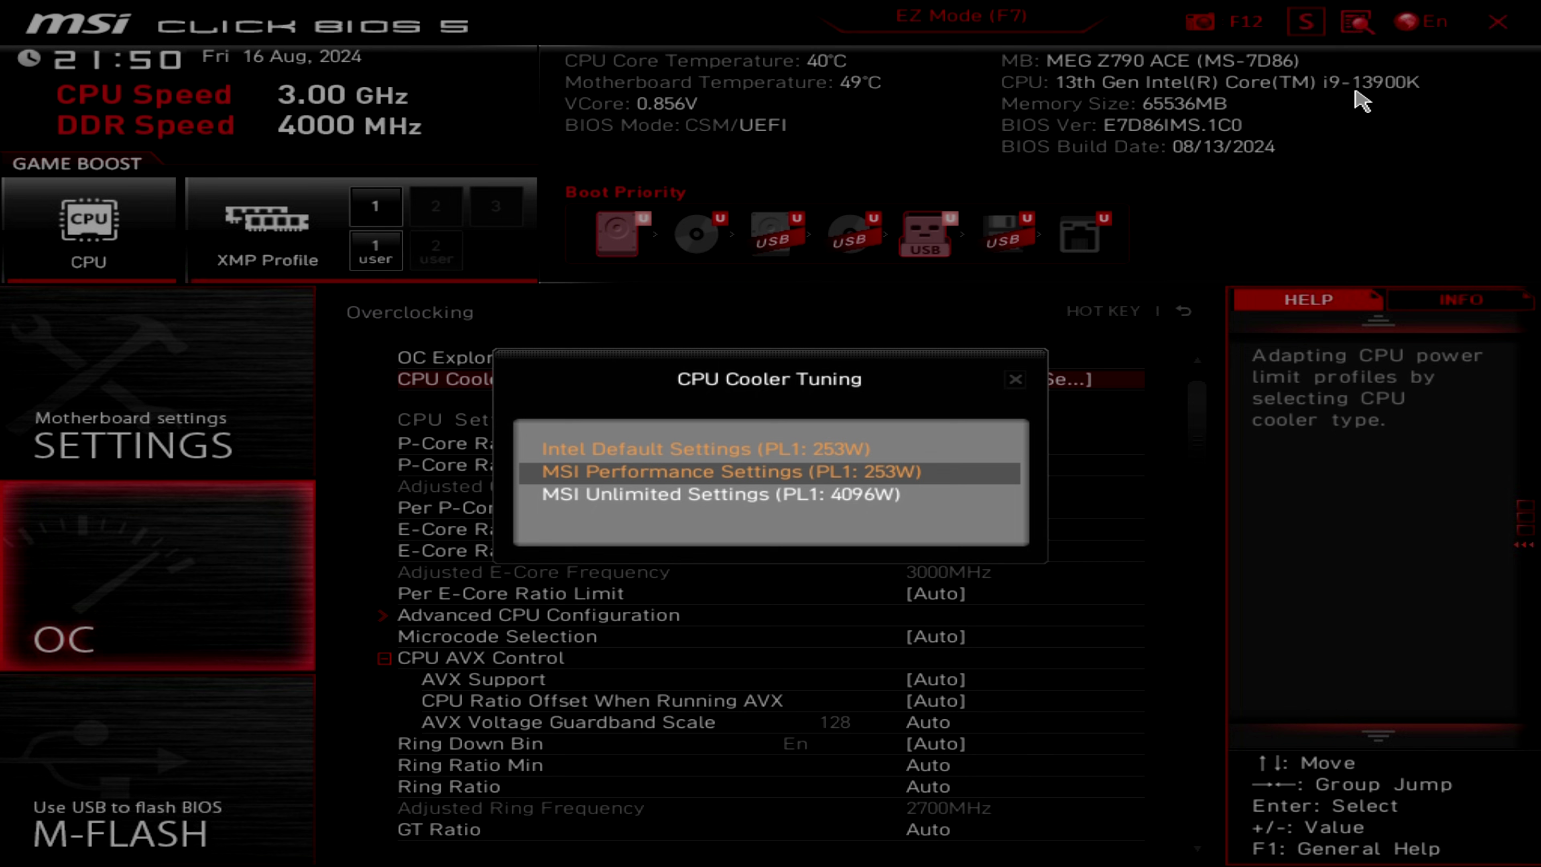
pyautogui.press('Up')
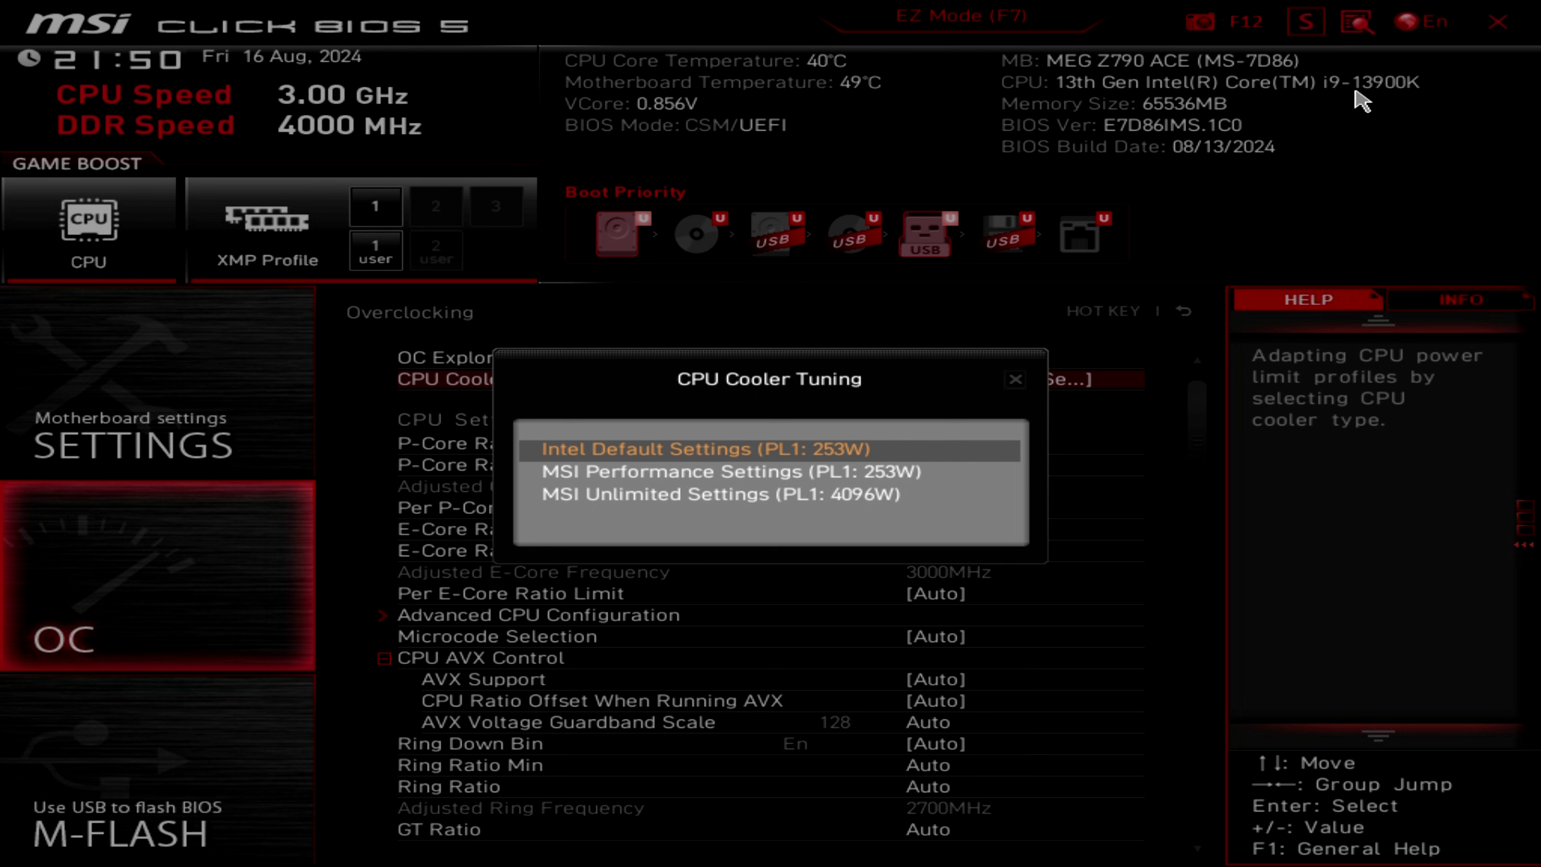
pyautogui.press('Return')
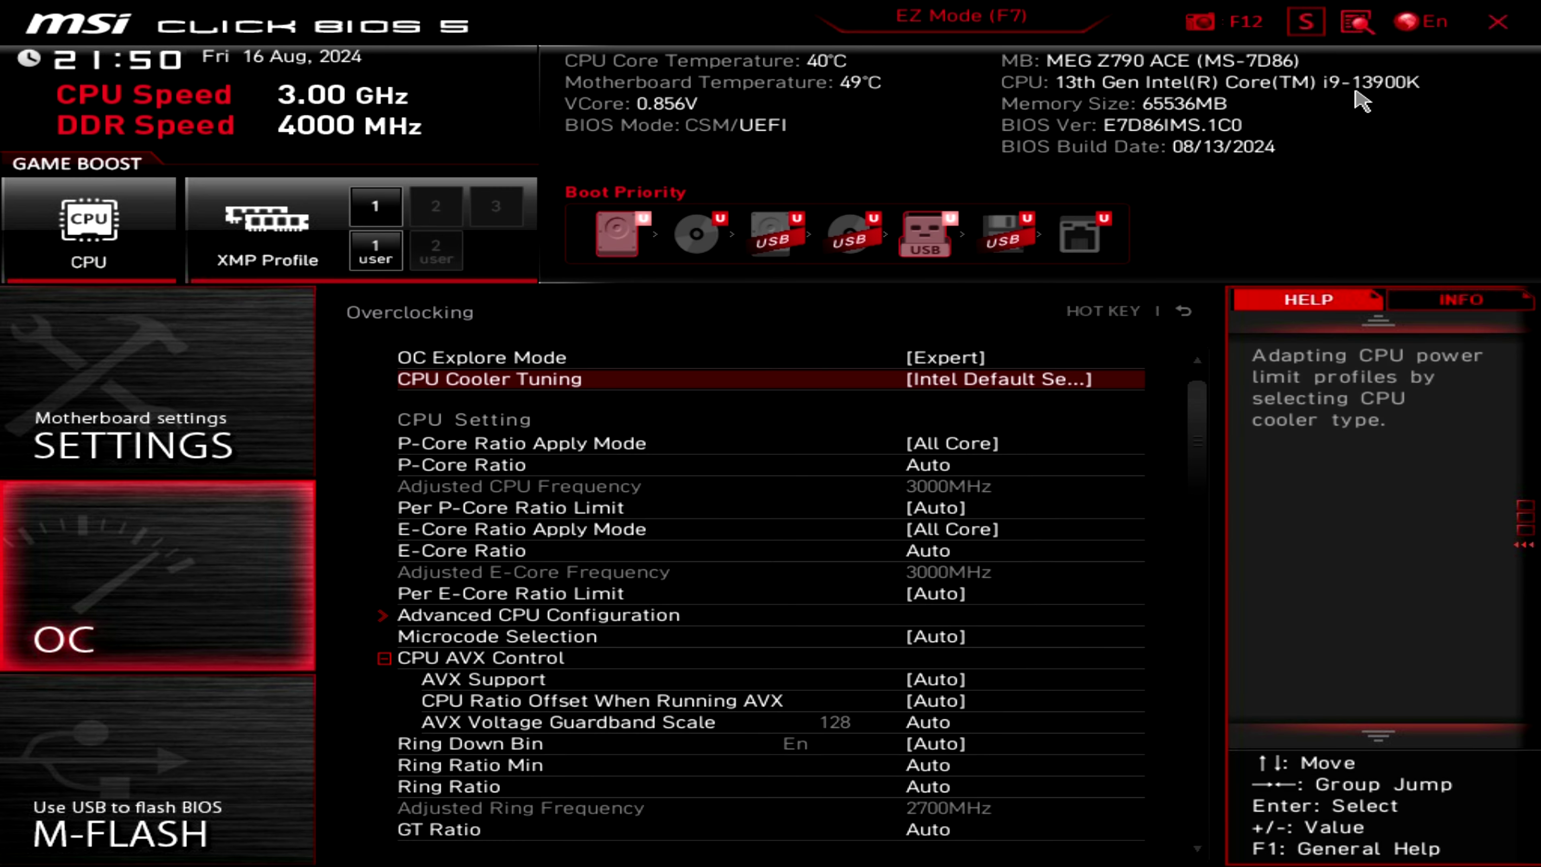
# Move down past CPU PEG/DMI Clock to the Extreme Memory Profile (XMP) setting.
pyautogui.press('Down')
pyautogui.press('Down')
pyautogui.press('Down')
pyautogui.press('Down')
pyautogui.press('Down')
pyautogui.press('Down')
pyautogui.press('Down')
pyautogui.press('Down')
pyautogui.press('Down')
pyautogui.press('Down')
pyautogui.press('Down')
pyautogui.press('Down')
pyautogui.press('Down')
pyautogui.press('Down')
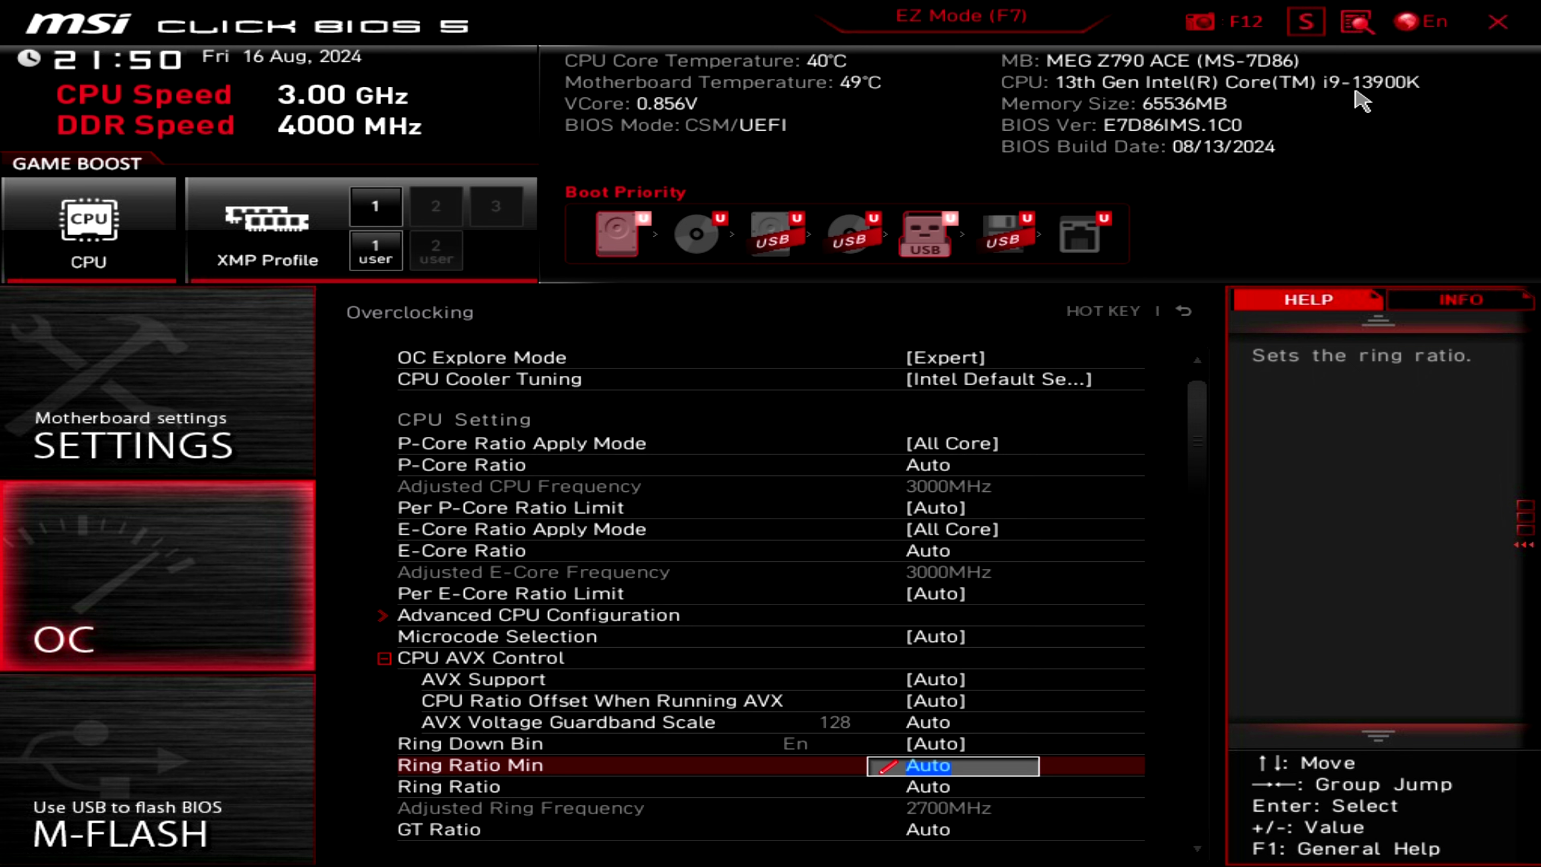
pyautogui.press('Down')
pyautogui.press('Down')
pyautogui.press('Down')
pyautogui.press('Down')
pyautogui.press('Down')
pyautogui.press('Down')
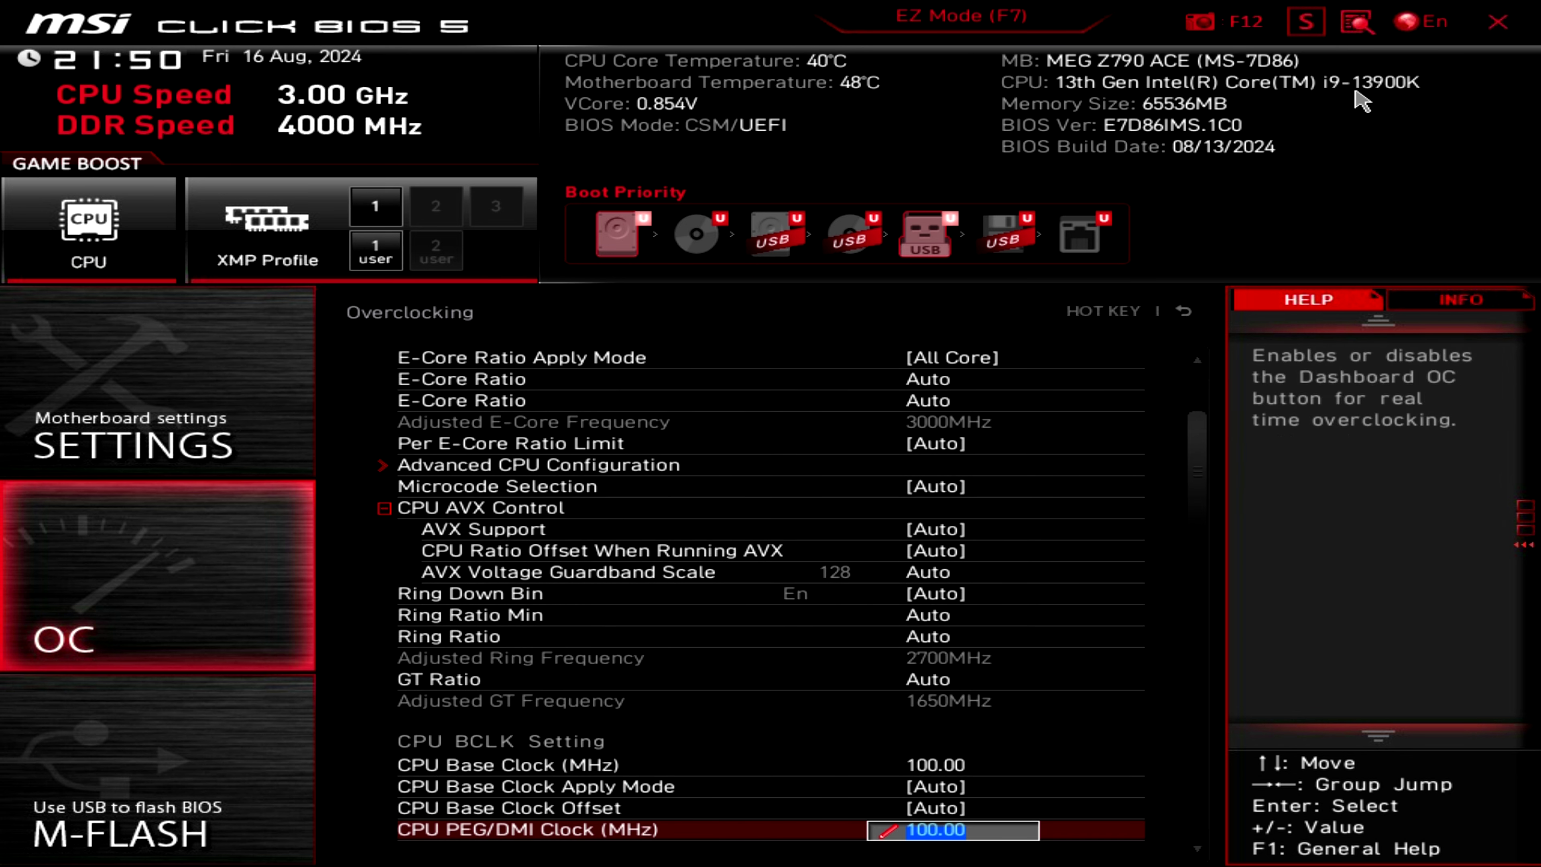
pyautogui.press('Down')
pyautogui.press('Down')
pyautogui.press('Down')
pyautogui.press('Down')
pyautogui.press('Down')
pyautogui.press('Down')
pyautogui.press('Down')
pyautogui.press('Down')
pyautogui.press('Down')
pyautogui.press('Down')
pyautogui.press('Up')
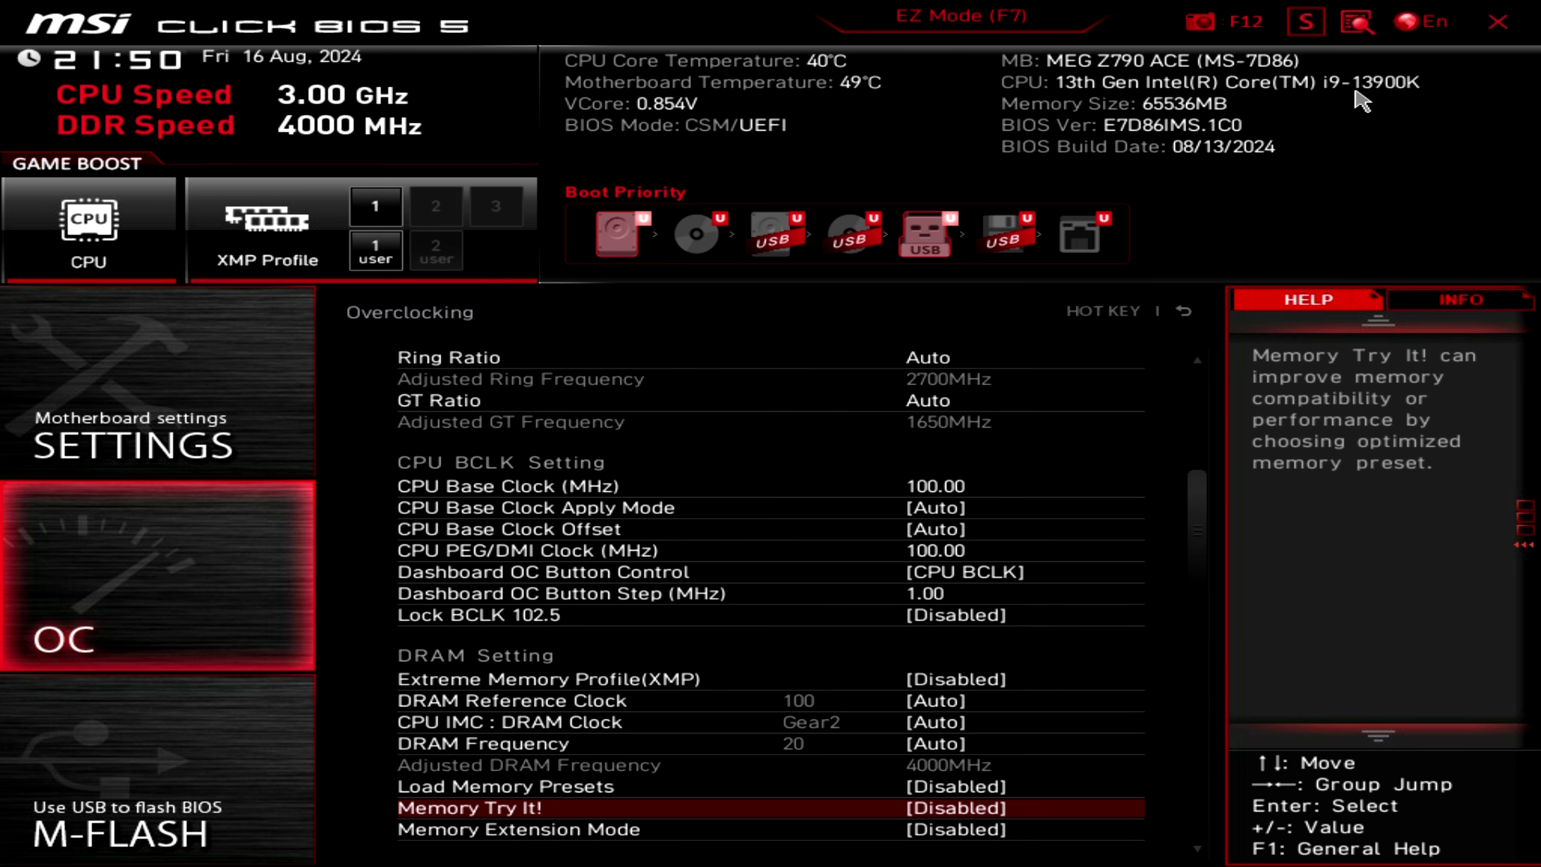
pyautogui.press('Left')
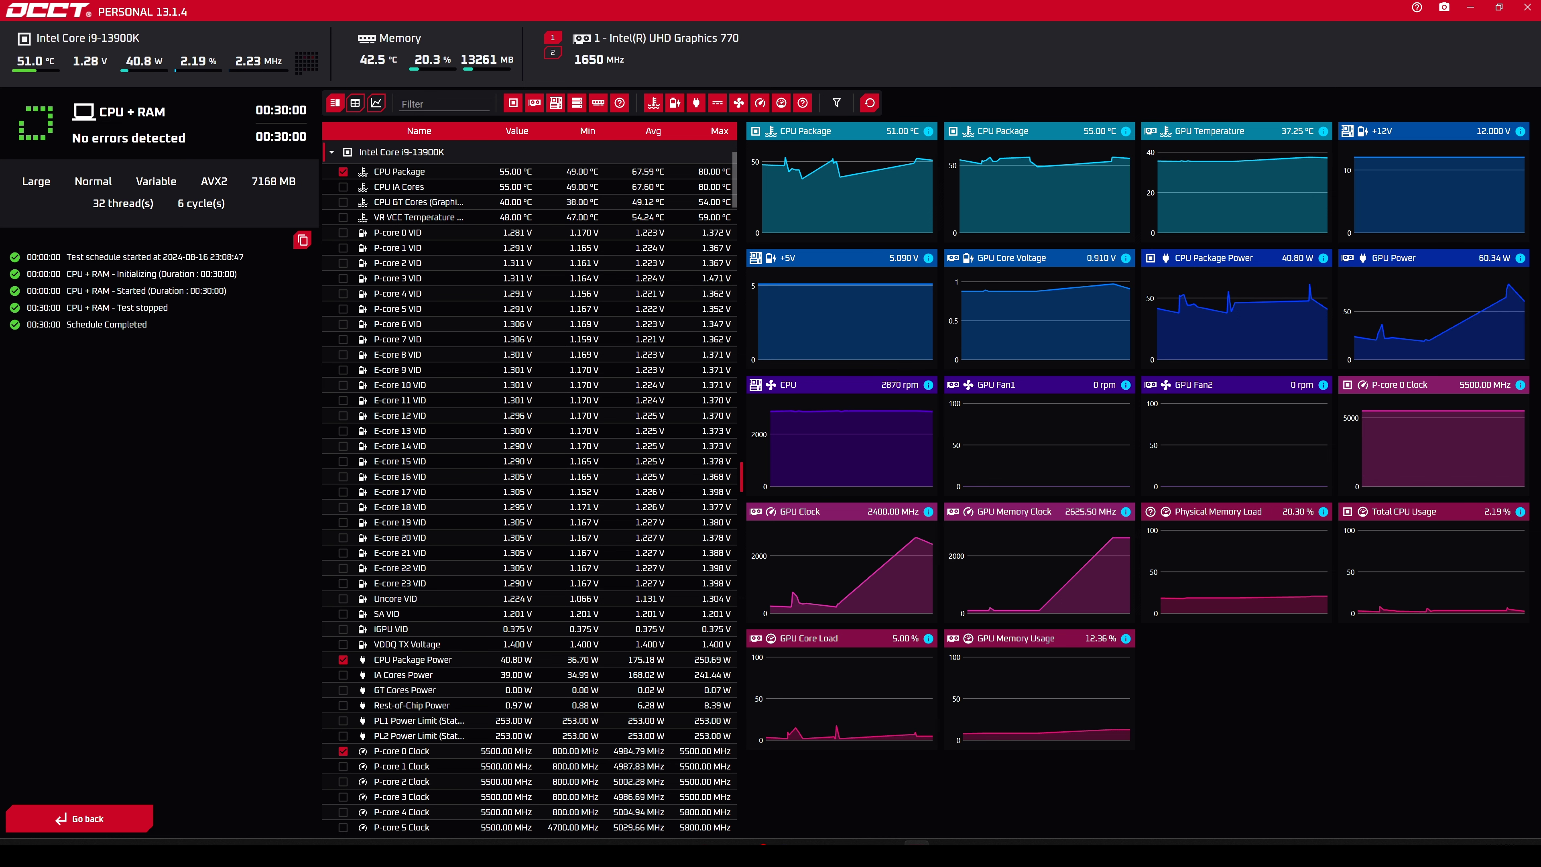
# Scroll down the sensor table of the completed OCCT CPU + RAM test.
pyautogui.scroll(-10, 625, 526)
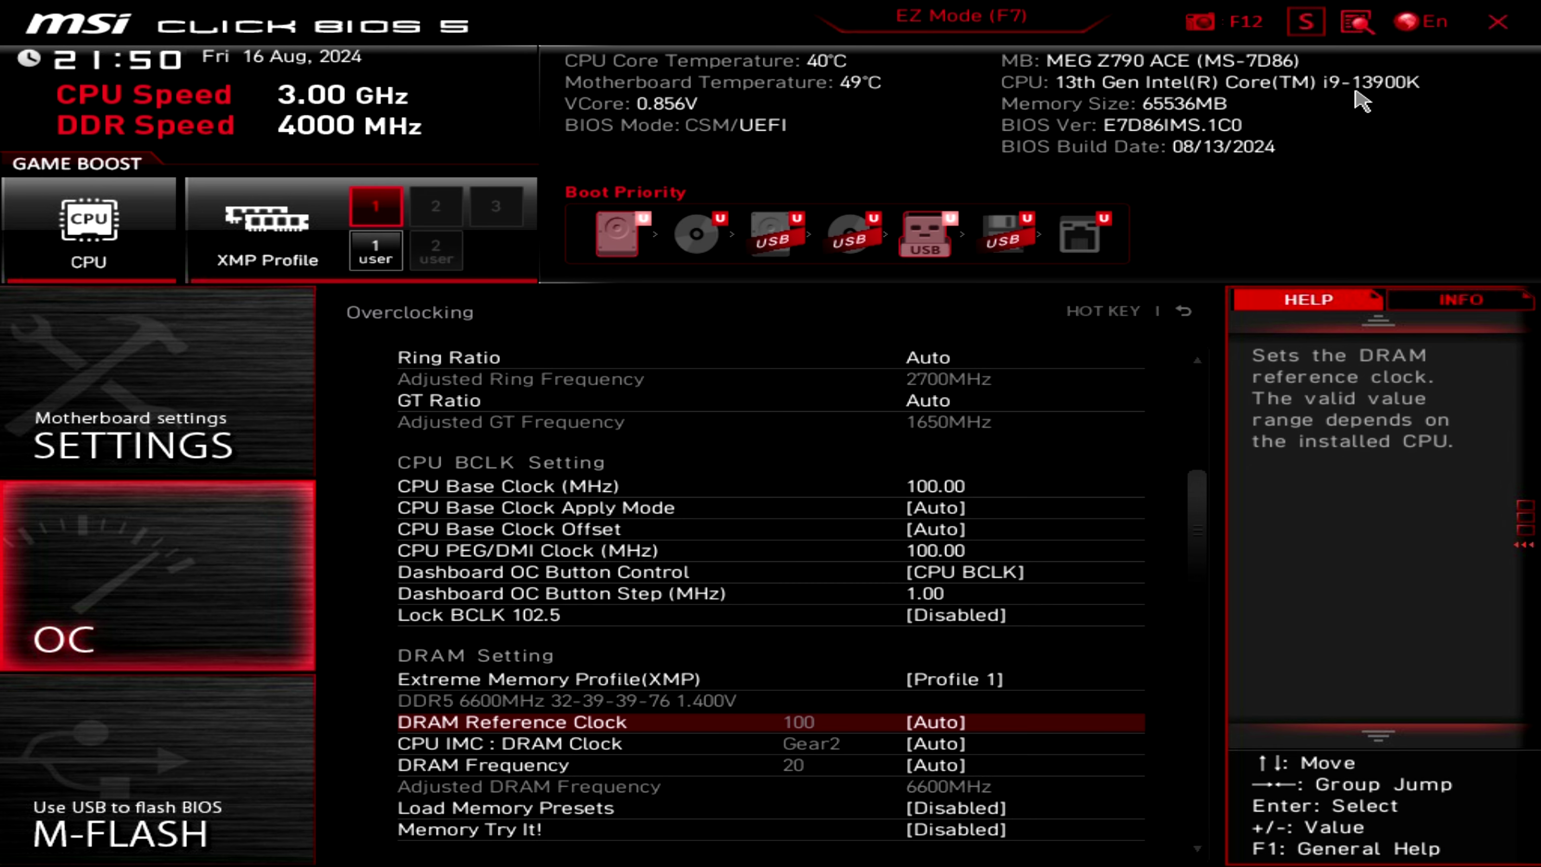
# Set DRAM Reference Clock to 100MHz and CPU IMC : DRAM Clock to 1/2 : 1 (Gear2).
pyautogui.press('Return')
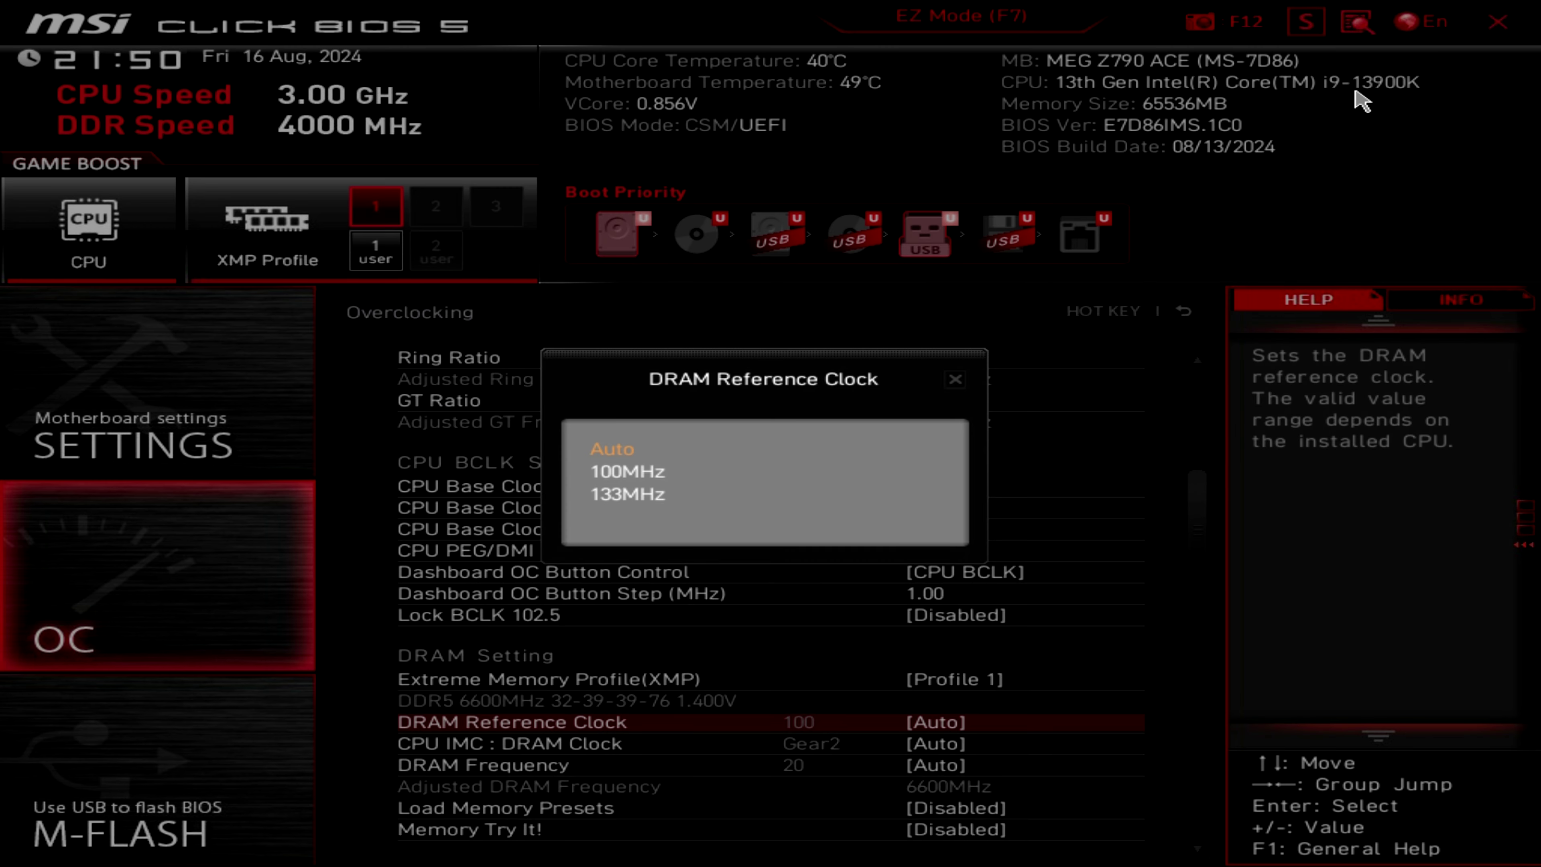
pyautogui.press('Down')
pyautogui.press('Return')
pyautogui.press('Down')
pyautogui.press('Return')
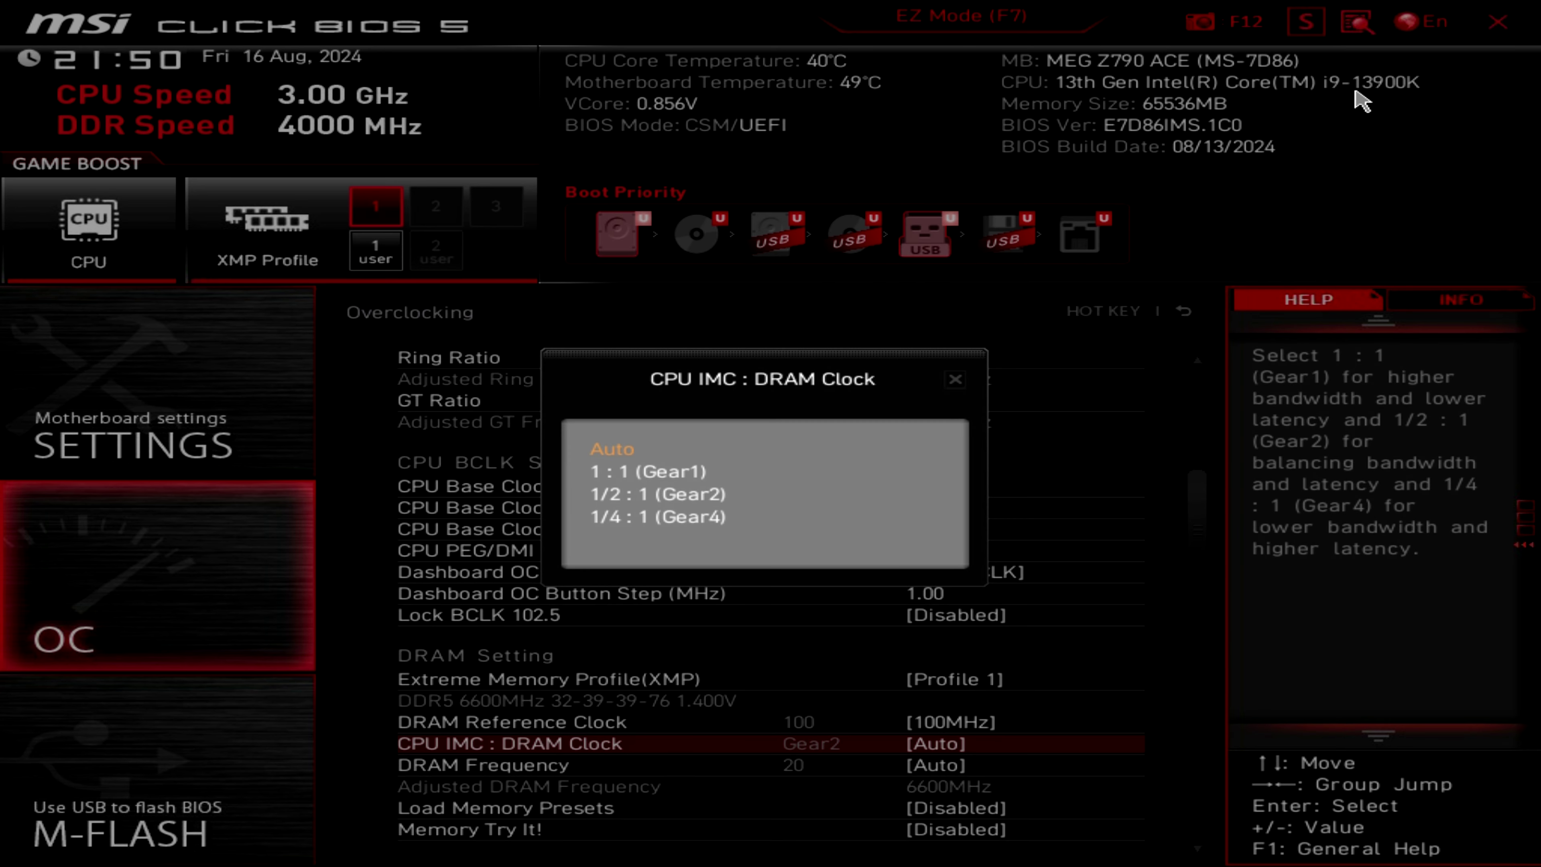
pyautogui.press('Down')
pyautogui.press('Down')
pyautogui.press('Return')
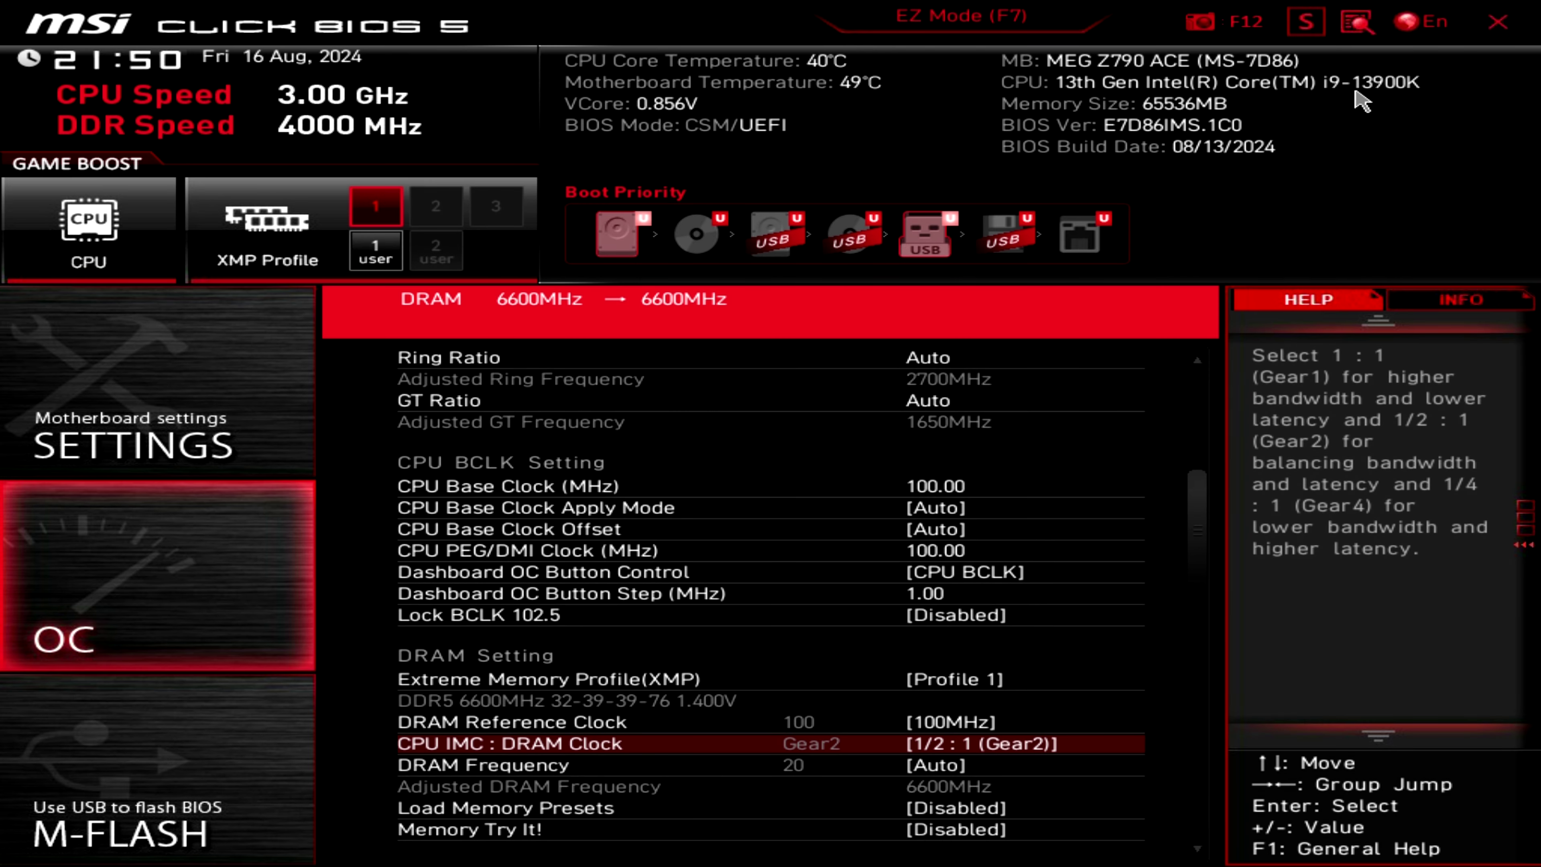
# Choose 6400 G2 as the DRAM Frequency.
pyautogui.press('Down')
pyautogui.press('Return')
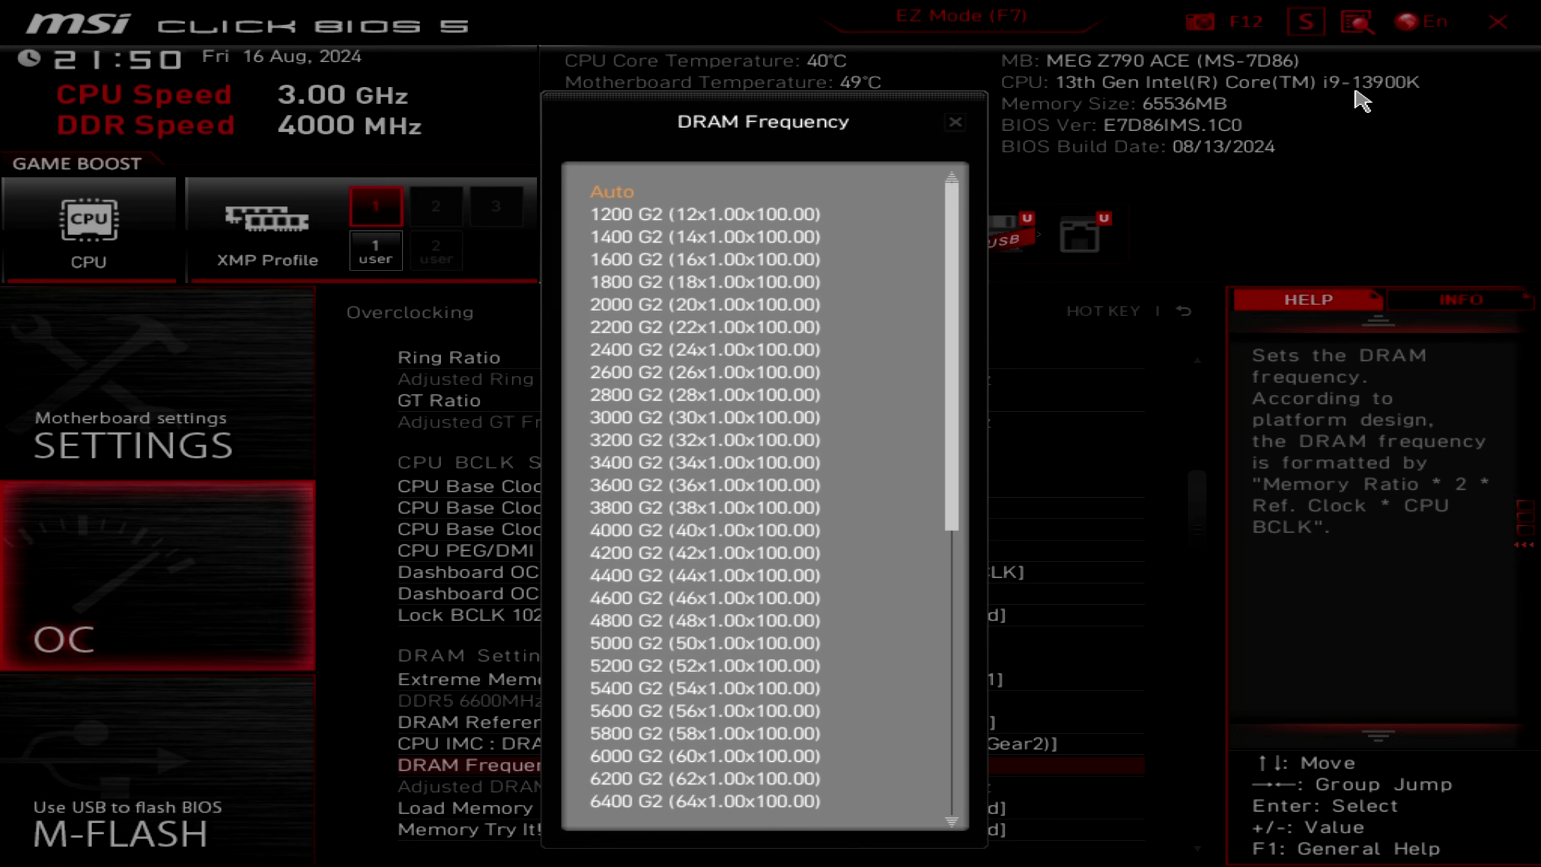
pyautogui.press('Down')
pyautogui.press('Down')
pyautogui.press('Down')
pyautogui.press('Down')
pyautogui.press('Down')
pyautogui.press('Down')
pyautogui.press('Down')
pyautogui.press('Down')
pyautogui.press('Down')
pyautogui.press('Down')
pyautogui.press('Down')
pyautogui.press('Down')
pyautogui.press('Down')
pyautogui.press('Down')
pyautogui.press('Down')
pyautogui.press('Down')
pyautogui.press('Down')
pyautogui.press('Down')
pyautogui.press('Down')
pyautogui.press('Down')
pyautogui.press('Down')
pyautogui.press('Down')
pyautogui.press('Down')
pyautogui.press('Down')
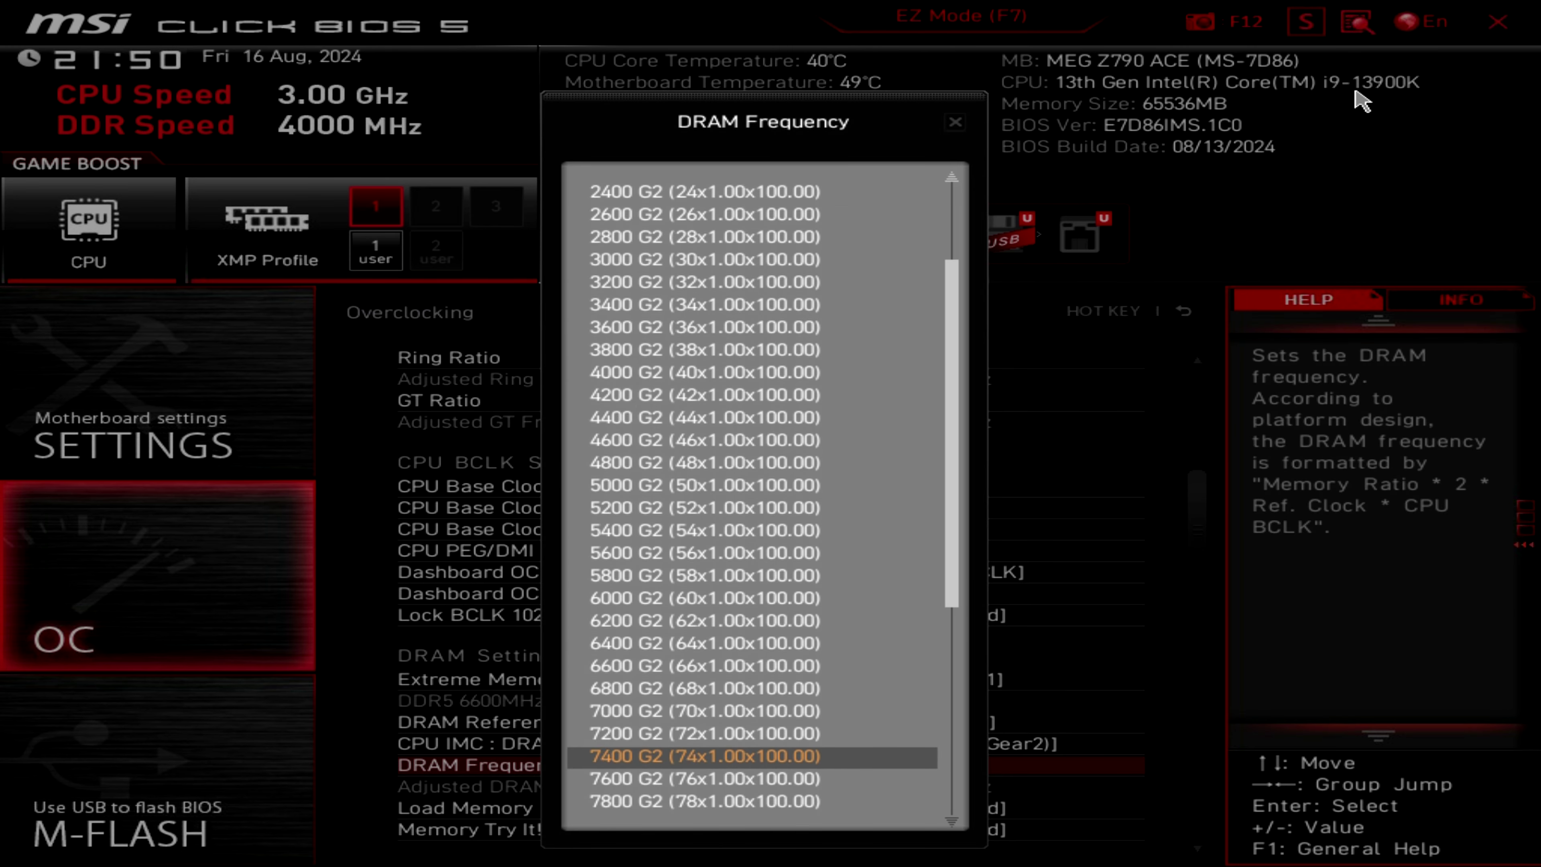
pyautogui.press('Up')
pyautogui.press('Up')
pyautogui.press('Up')
pyautogui.press('Up')
pyautogui.press('Up')
pyautogui.press('Up')
pyautogui.press('Down')
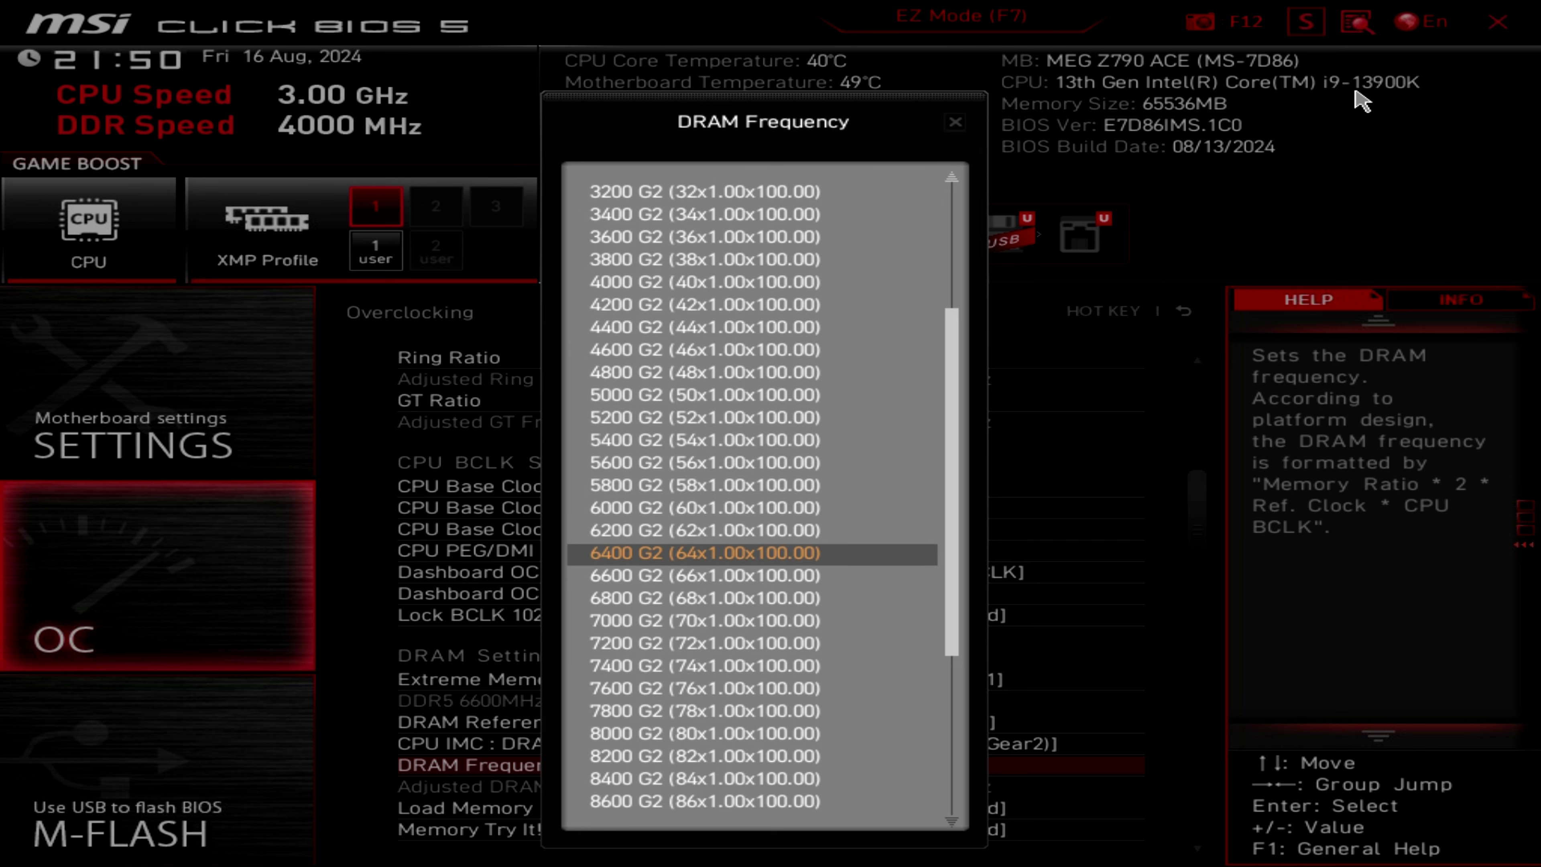
pyautogui.press('Return')
pyautogui.press('Down')
pyautogui.press('Return')
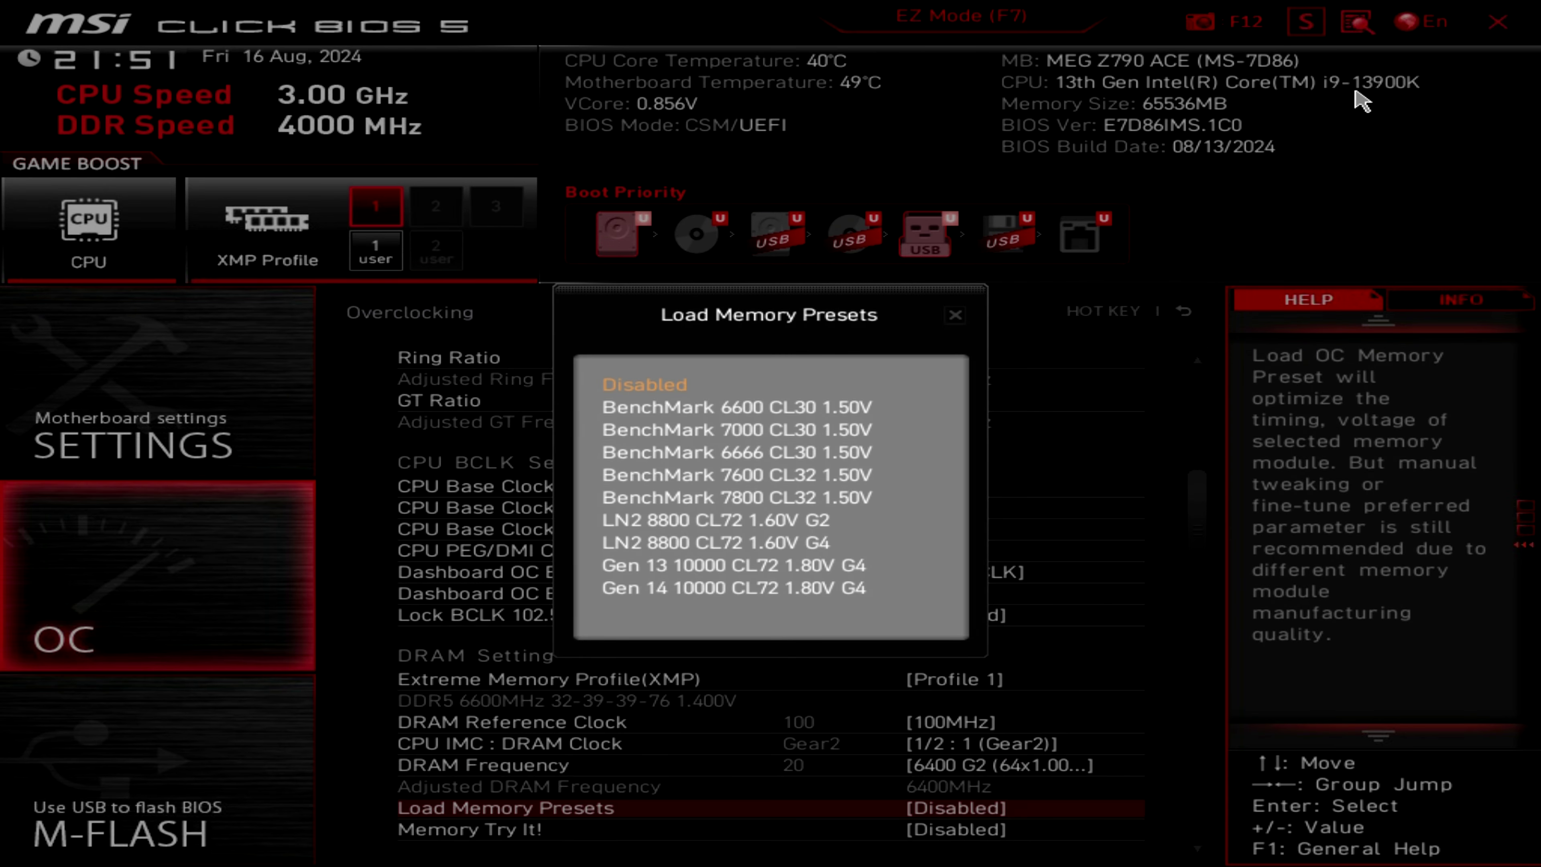
# Keep Load Memory Presets Disabled and apply the DDR5-6400 CL32 preset under Memory Try It!
pyautogui.press('Escape')
pyautogui.press('Down')
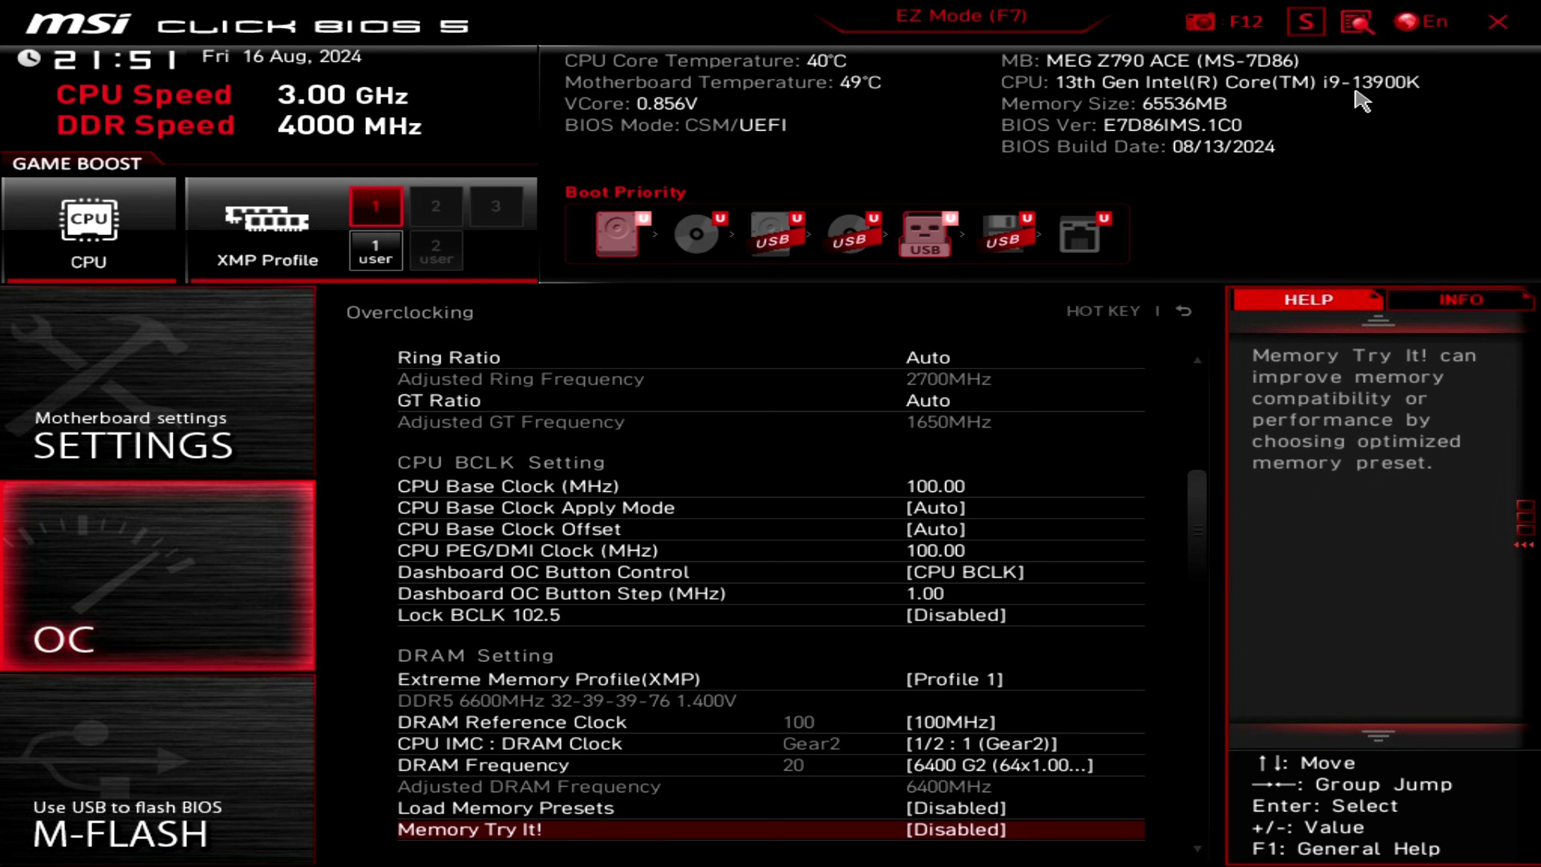
pyautogui.press('Return')
pyautogui.press('Down')
pyautogui.press('Down')
pyautogui.press('Down')
pyautogui.press('Down')
pyautogui.press('Down')
pyautogui.press('Down')
pyautogui.press('Down')
pyautogui.press('Down')
pyautogui.press('Down')
pyautogui.press('Down')
pyautogui.press('Down')
pyautogui.press('Down')
pyautogui.press('Down')
pyautogui.press('Down')
pyautogui.press('Down')
pyautogui.press('Down')
pyautogui.press('Down')
pyautogui.press('Down')
pyautogui.press('Down')
pyautogui.press('Down')
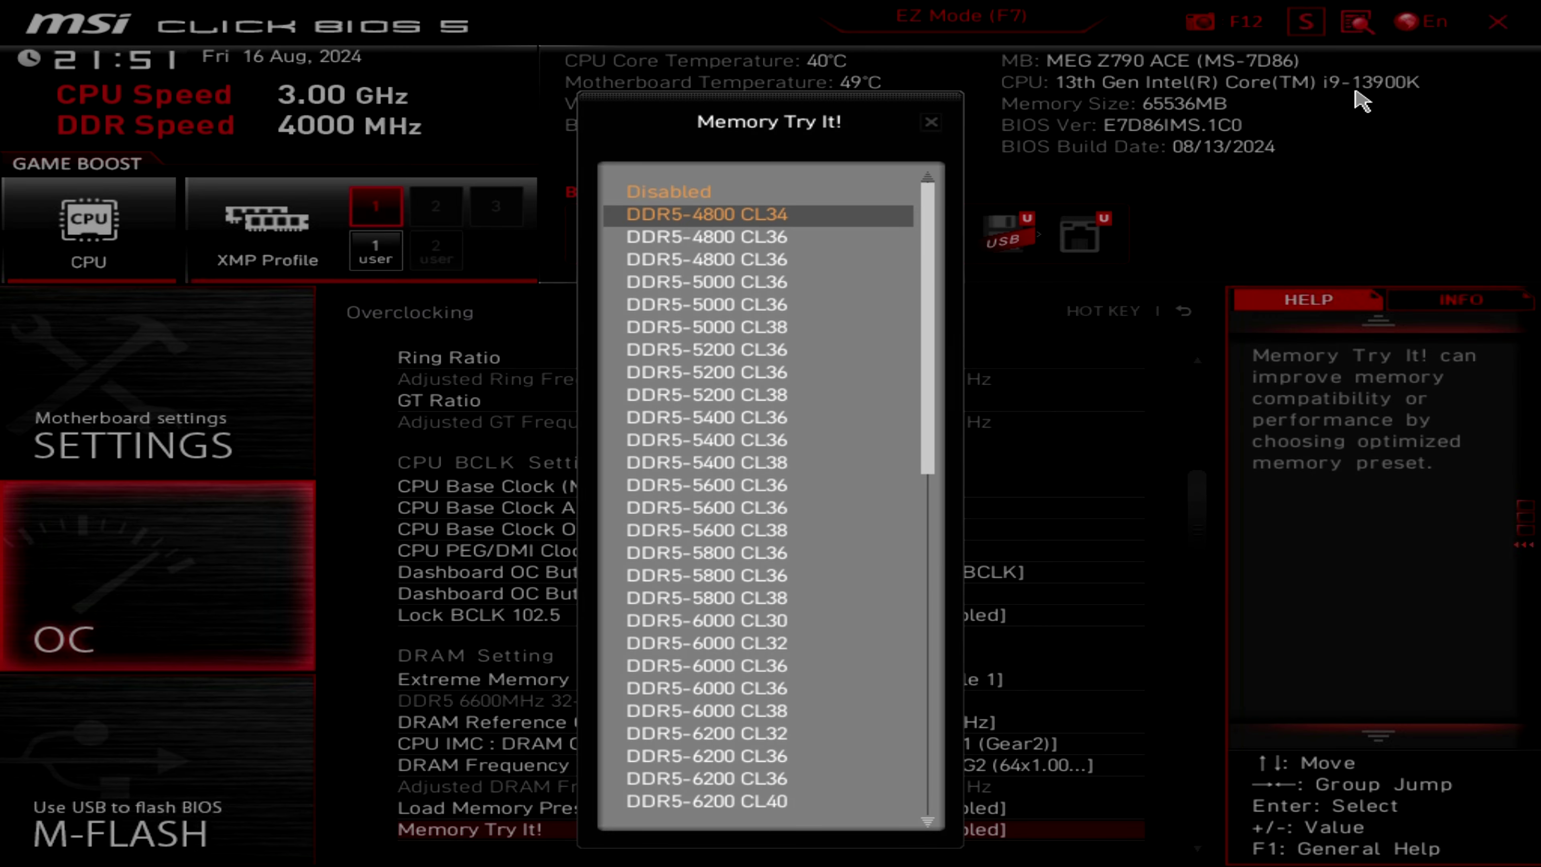
pyautogui.press('Down')
pyautogui.press('Down')
pyautogui.press('Down')
pyautogui.press('Down')
pyautogui.press('Down')
pyautogui.press('Down')
pyautogui.press('Down')
pyautogui.press('Down')
pyautogui.press('Down')
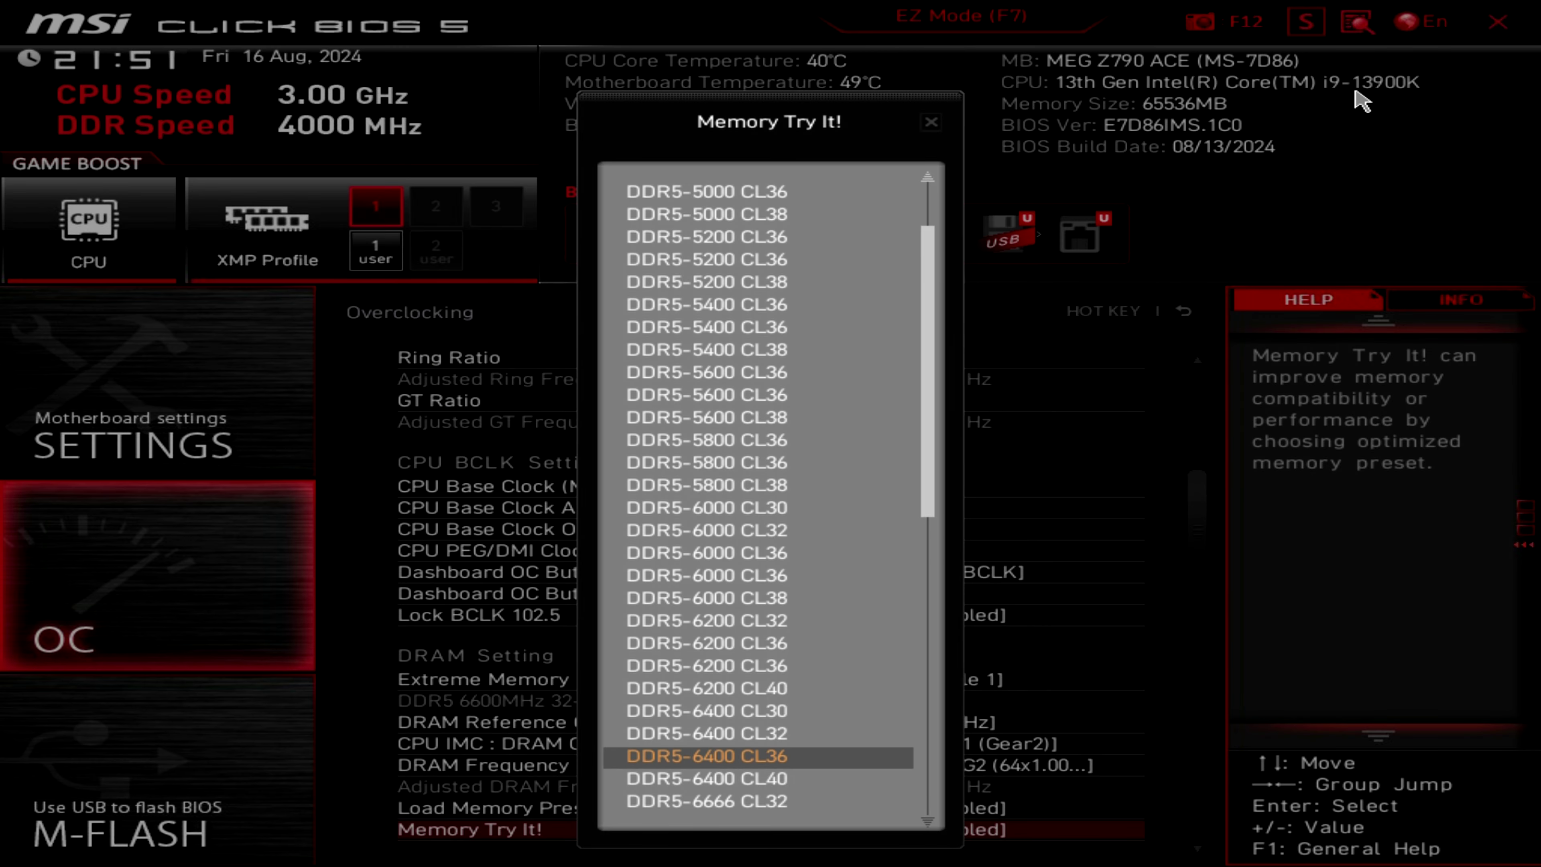
pyautogui.press('Up')
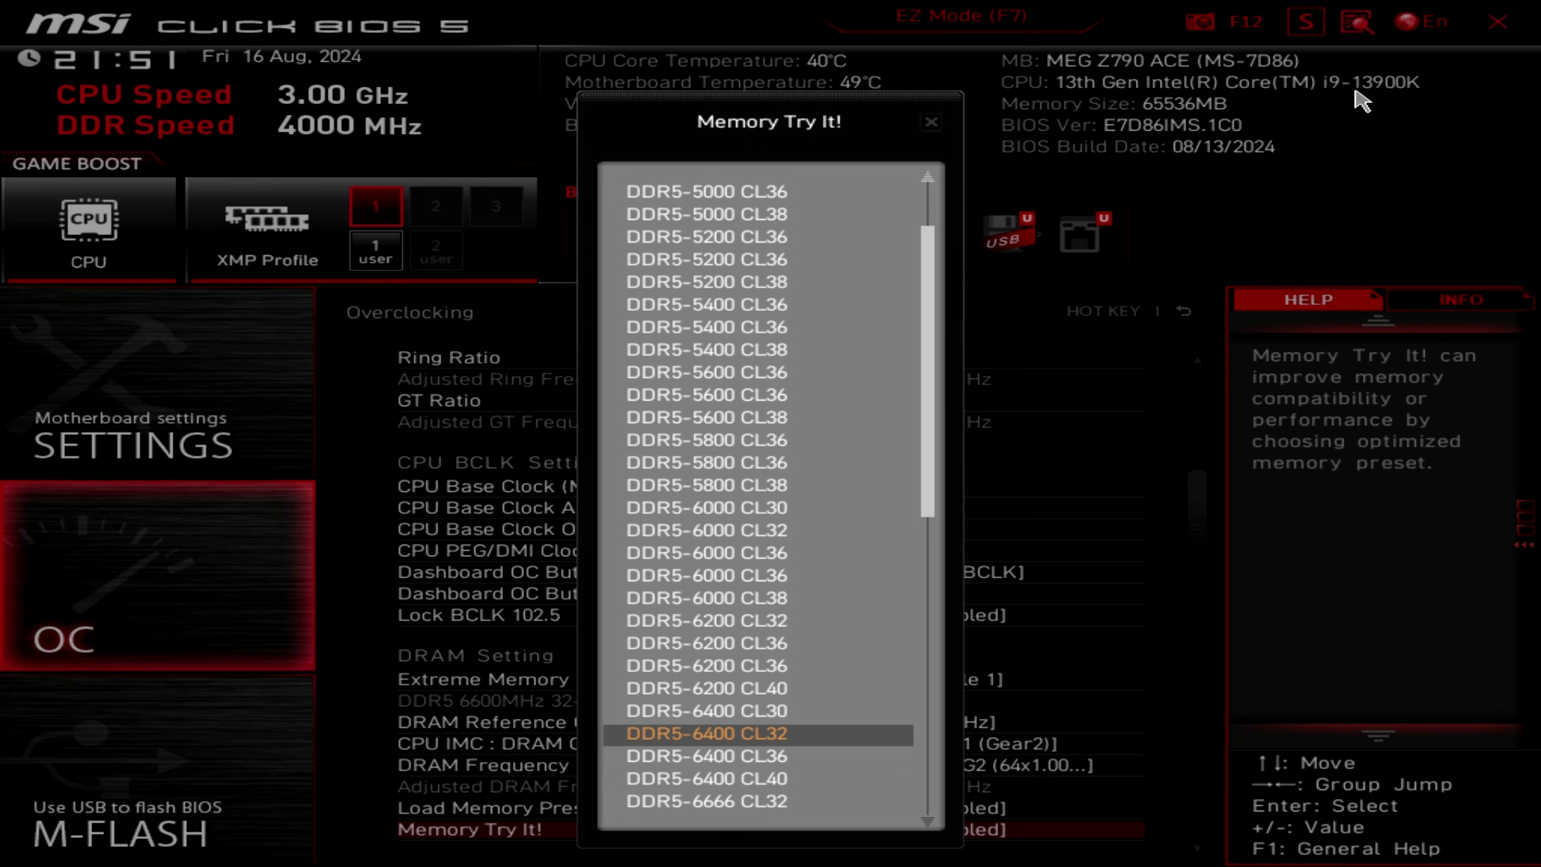
pyautogui.press('Return')
pyautogui.press('Down')
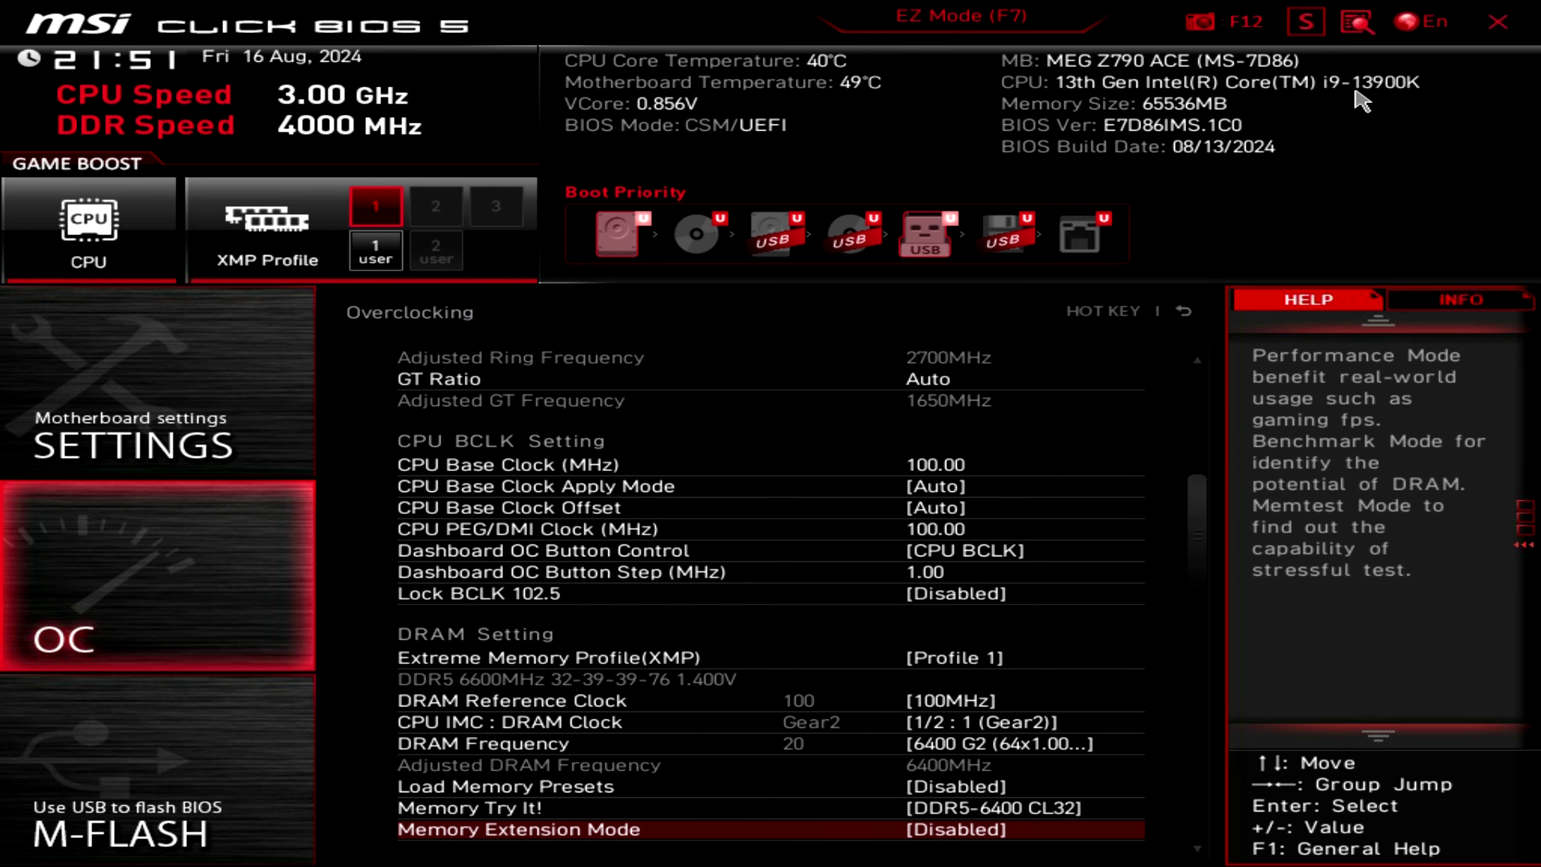
pyautogui.press('Return')
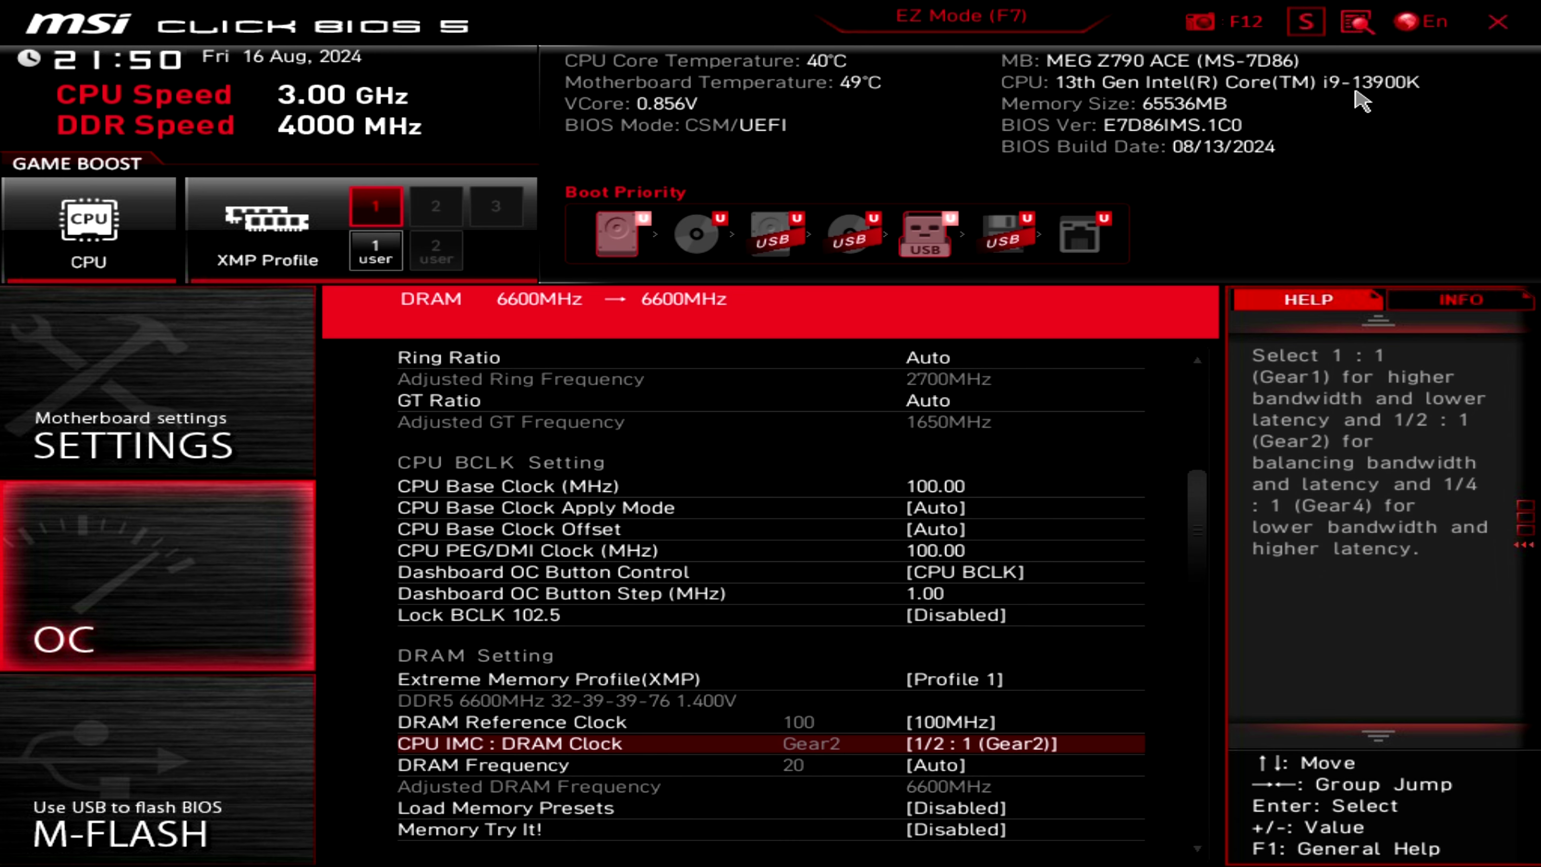
# Choose 6400 G2 for DRAM Frequency, dropping DRAM from 6600 to 6400MHz.
pyautogui.press('Down')
pyautogui.press('Return')
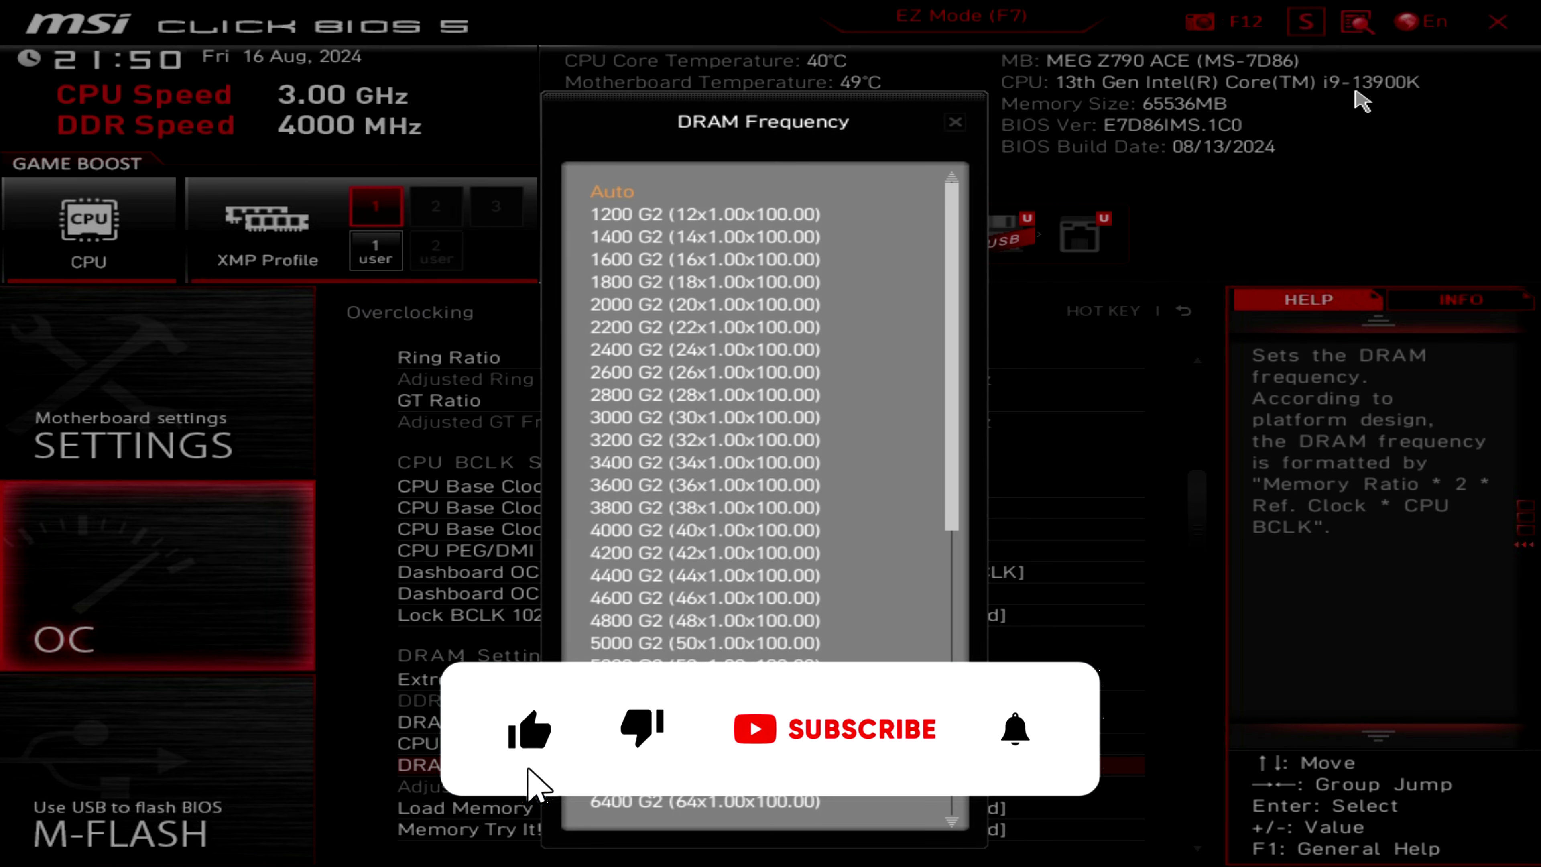
pyautogui.press('Down')
pyautogui.press('Down')
pyautogui.press('Down')
pyautogui.press('Down')
pyautogui.press('Down')
pyautogui.press('Down')
pyautogui.press('Down')
pyautogui.press('Down')
pyautogui.press('Down')
pyautogui.press('Down')
pyautogui.press('Down')
pyautogui.press('Down')
pyautogui.press('Down')
pyautogui.press('Down')
pyautogui.press('Down')
pyautogui.press('Down')
pyautogui.press('Down')
pyautogui.press('Down')
pyautogui.press('Down')
pyautogui.press('Down')
pyautogui.press('Down')
pyautogui.press('Down')
pyautogui.press('Down')
pyautogui.press('Down')
pyautogui.press('Down')
pyautogui.press('Down')
pyautogui.press('Down')
pyautogui.press('Down')
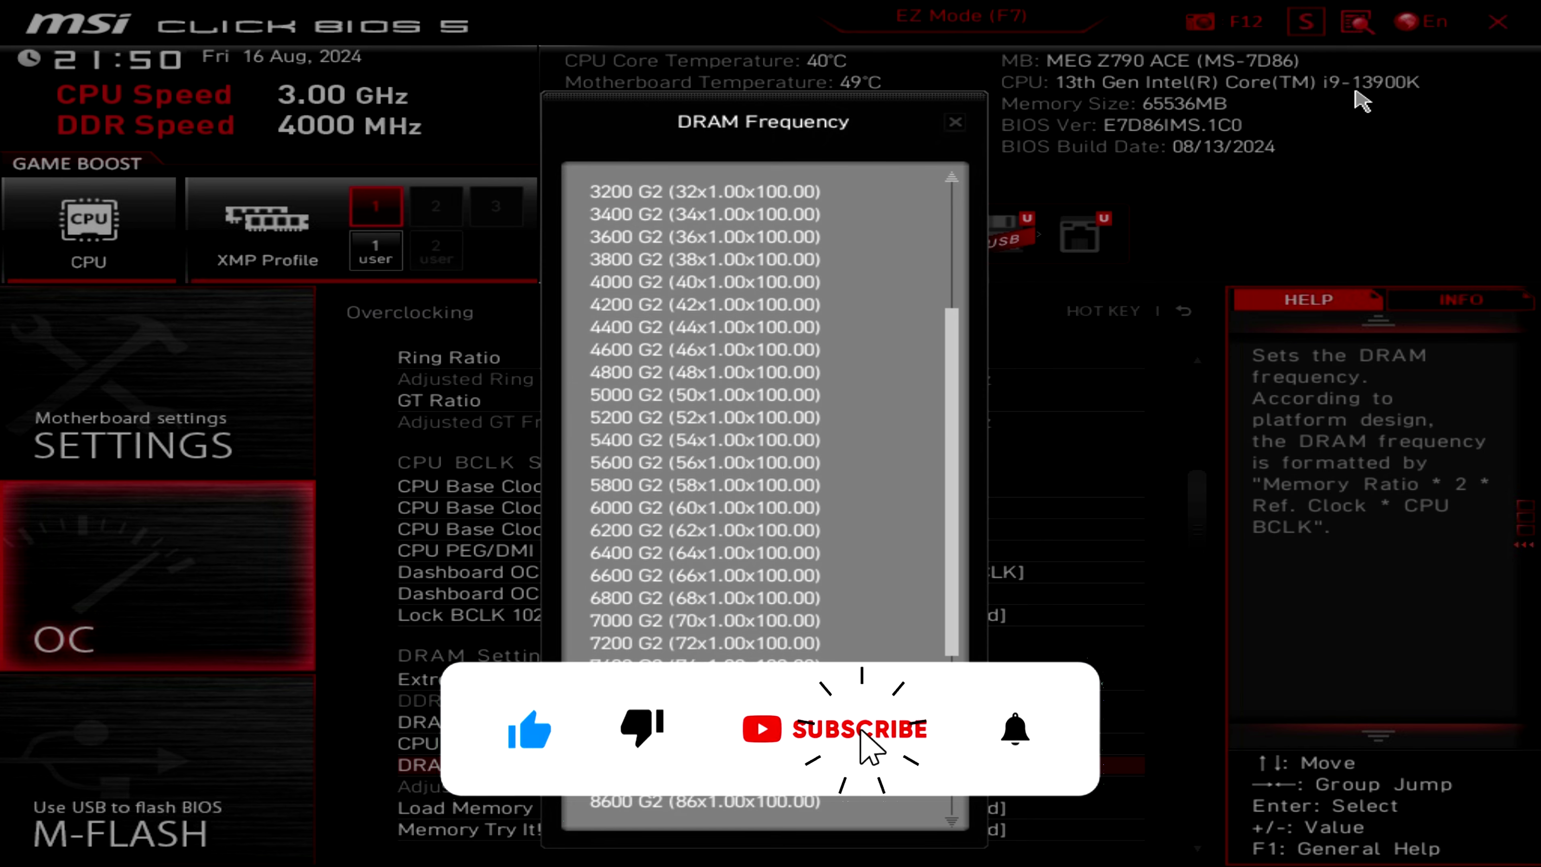
pyautogui.press('Up')
pyautogui.press('Up')
pyautogui.press('Down')
pyautogui.press('Return')
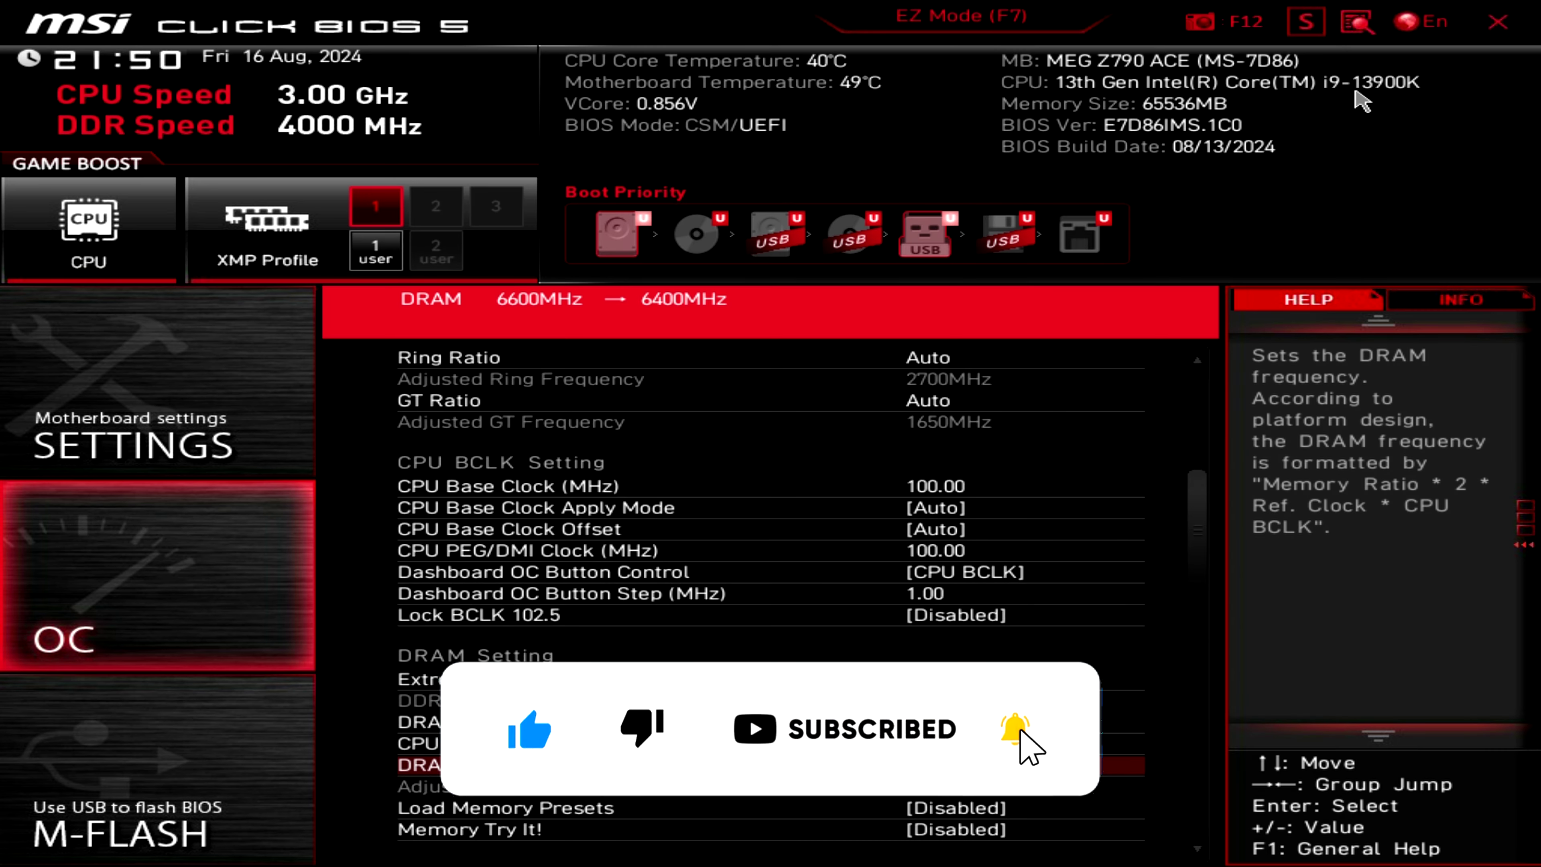
pyautogui.press('Down')
# Leave Load Memory Presets Disabled and bring up the Memory Try It! preset list.
pyautogui.press('Return')
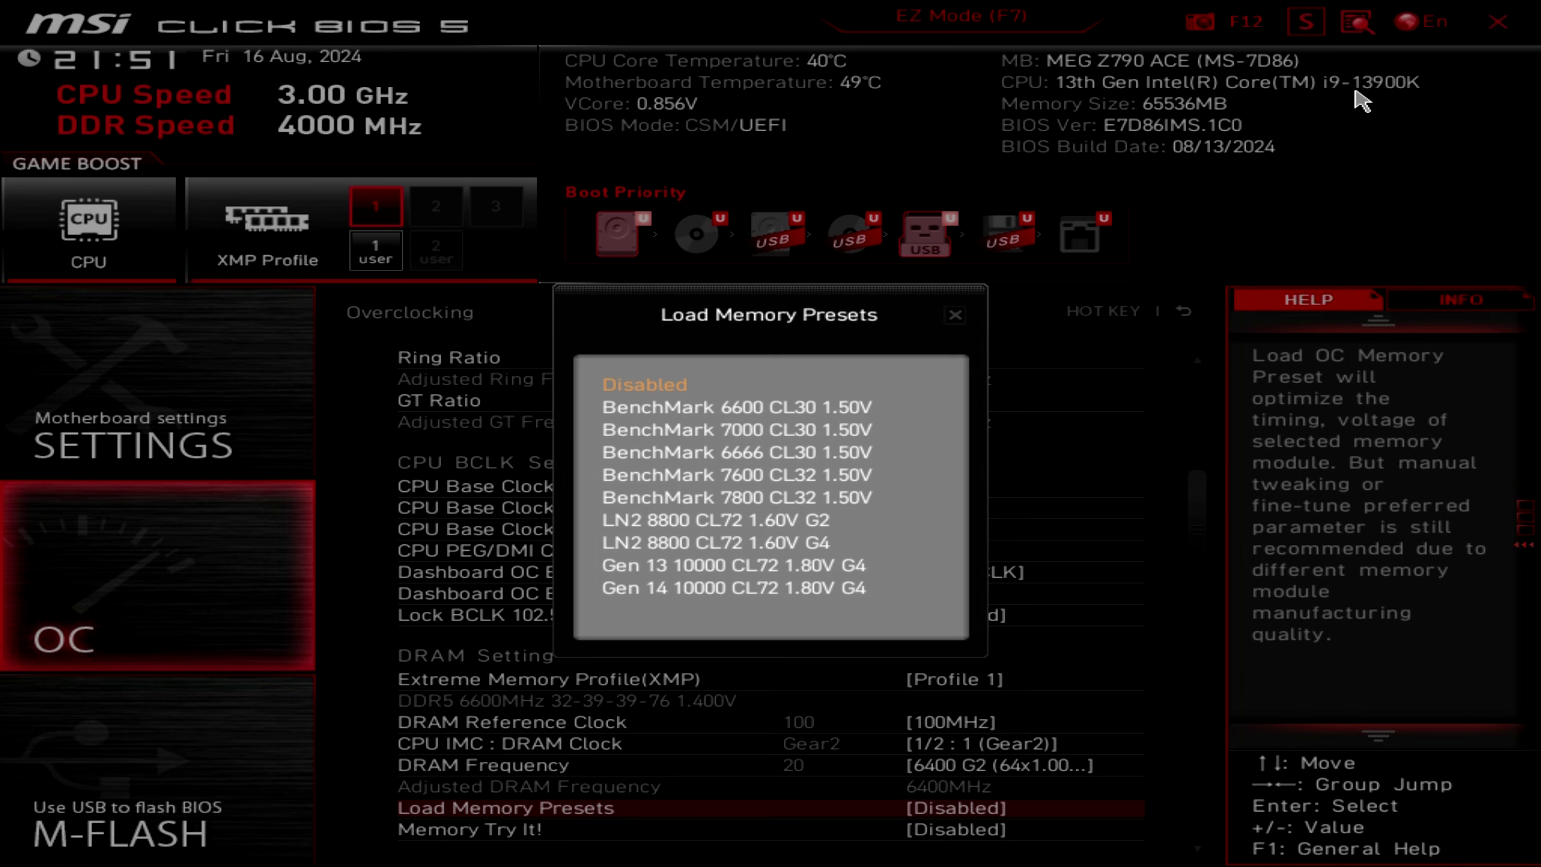
pyautogui.press('Escape')
pyautogui.press('Down')
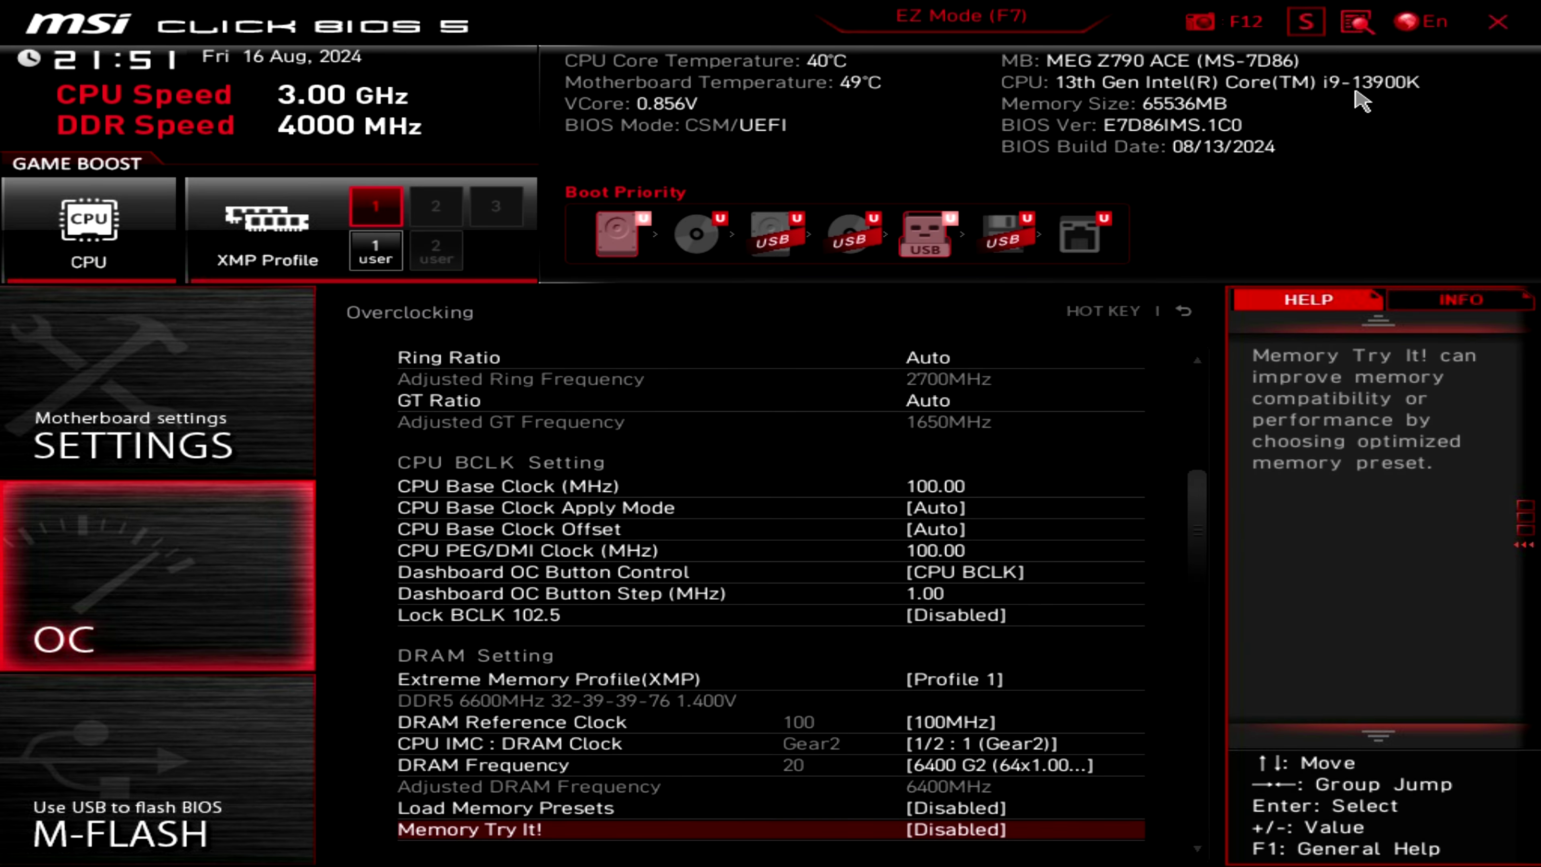
pyautogui.press('Return')
pyautogui.press('Down')
pyautogui.press('Down')
pyautogui.press('Down')
pyautogui.press('Down')
pyautogui.press('Down')
pyautogui.press('Down')
pyautogui.press('Down')
pyautogui.press('Down')
pyautogui.press('Down')
pyautogui.press('Down')
pyautogui.press('Down')
pyautogui.press('Down')
pyautogui.press('Down')
pyautogui.press('Down')
pyautogui.press('Down')
pyautogui.press('Down')
pyautogui.press('Down')
pyautogui.press('Down')
pyautogui.press('Down')
pyautogui.press('Down')
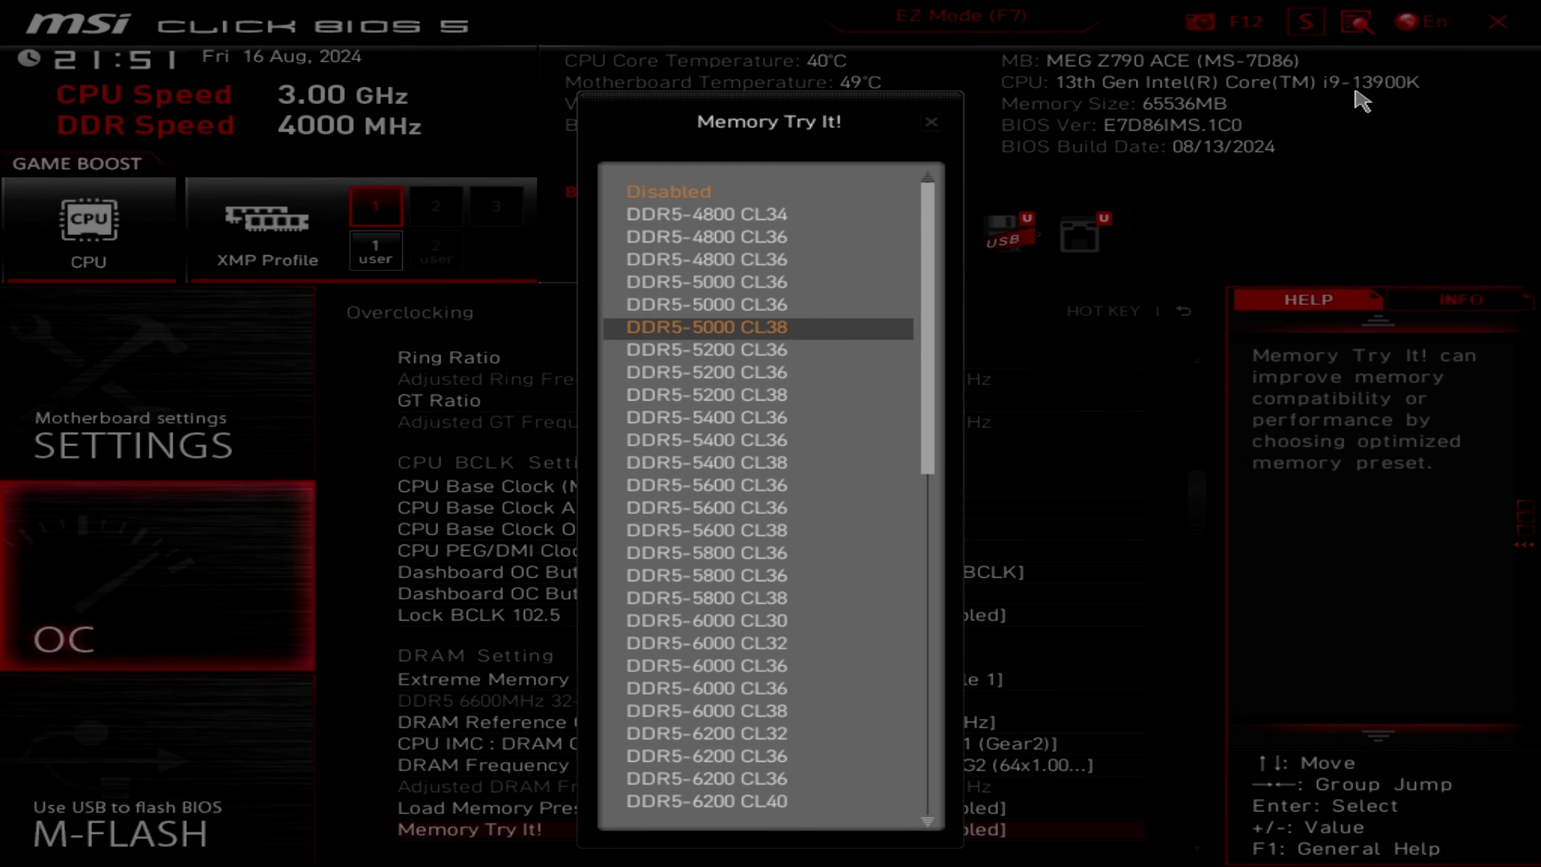